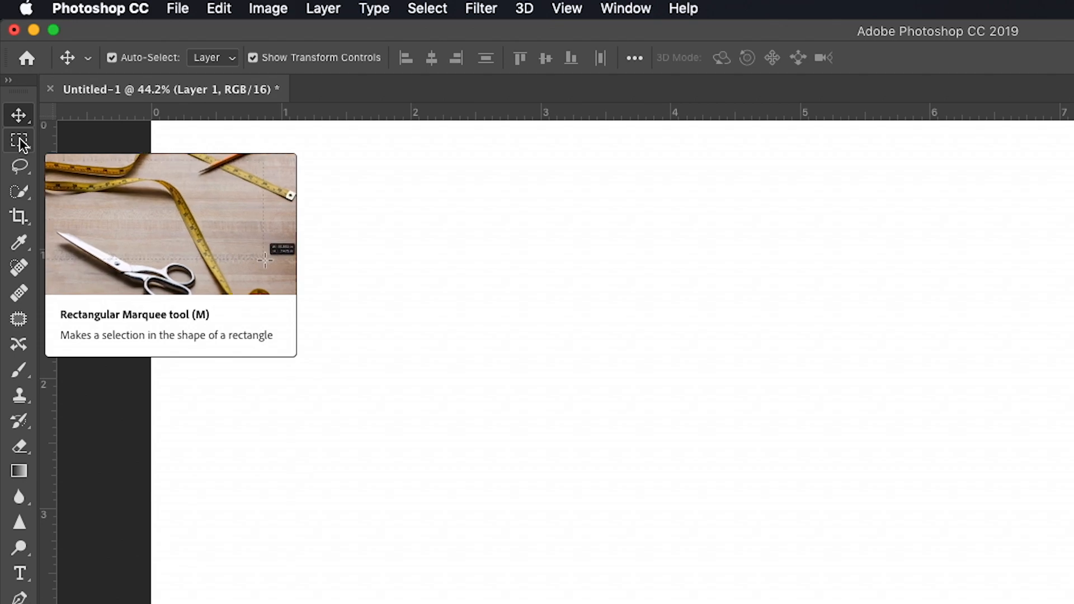
Draw a rectangular marquee selection about 4.2 in wide and 2.8 in high on the empty layer
key("m")
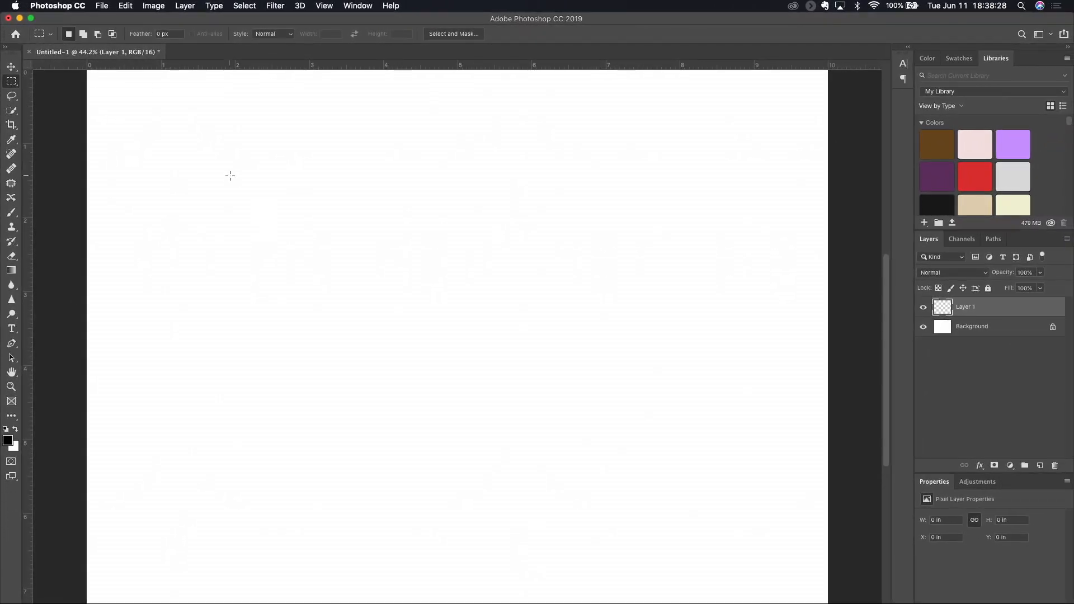
left_click_drag(232, 176, 542, 382)
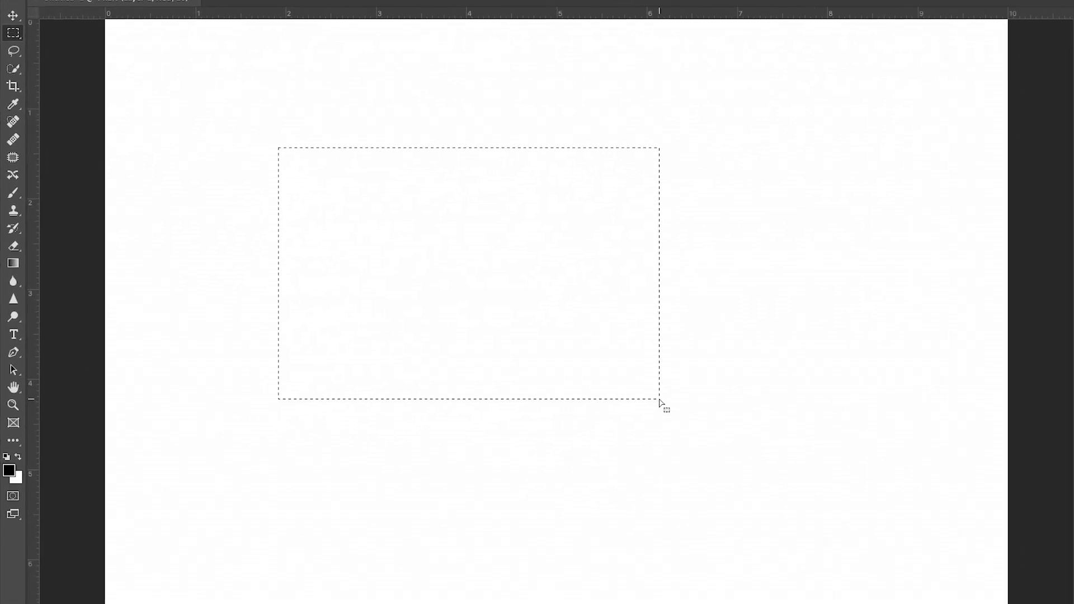
Switch to the Brush tool and set the foreground colour to red, d20e0e
key("b")
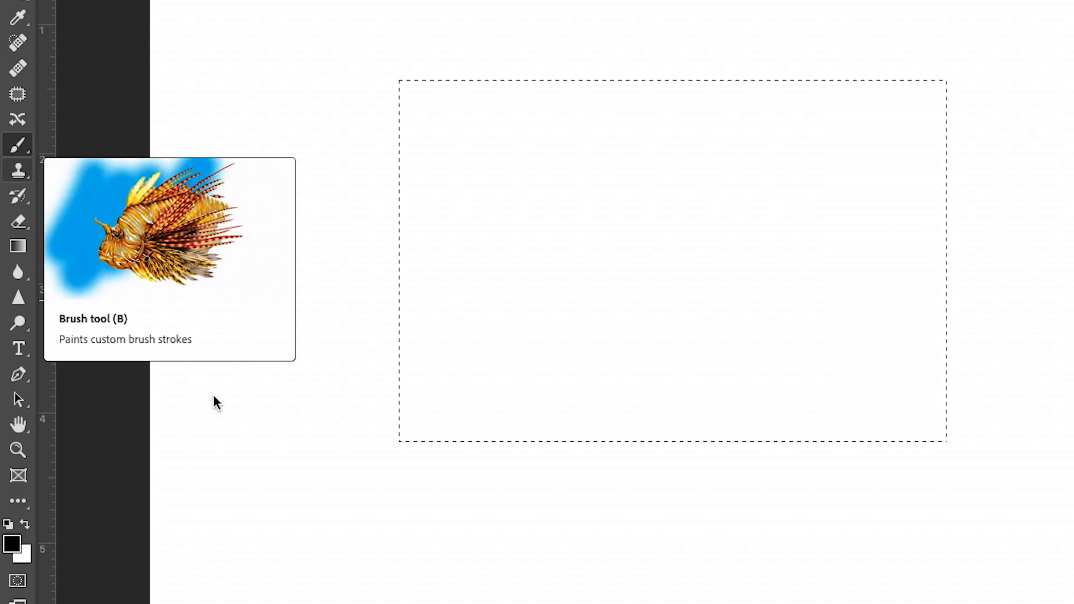
left_click(12, 544)
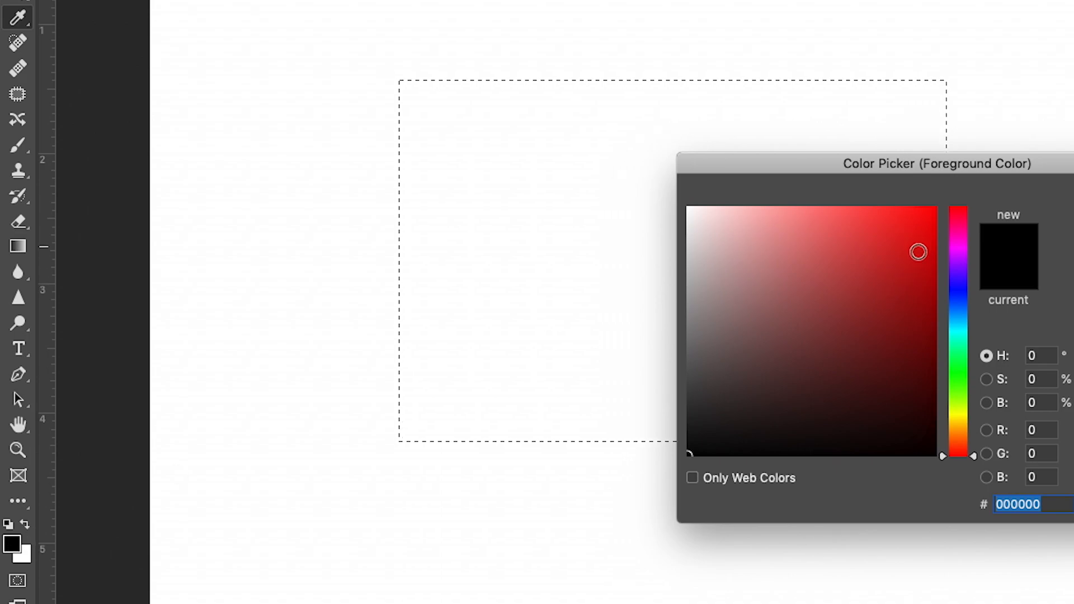
left_click(920, 250)
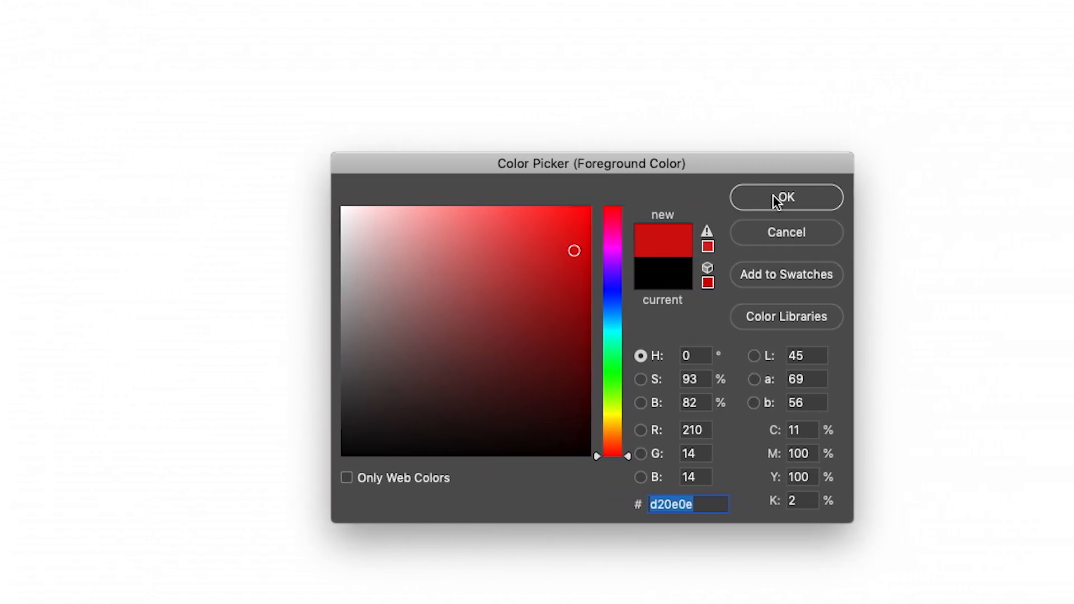
left_click(951, 197)
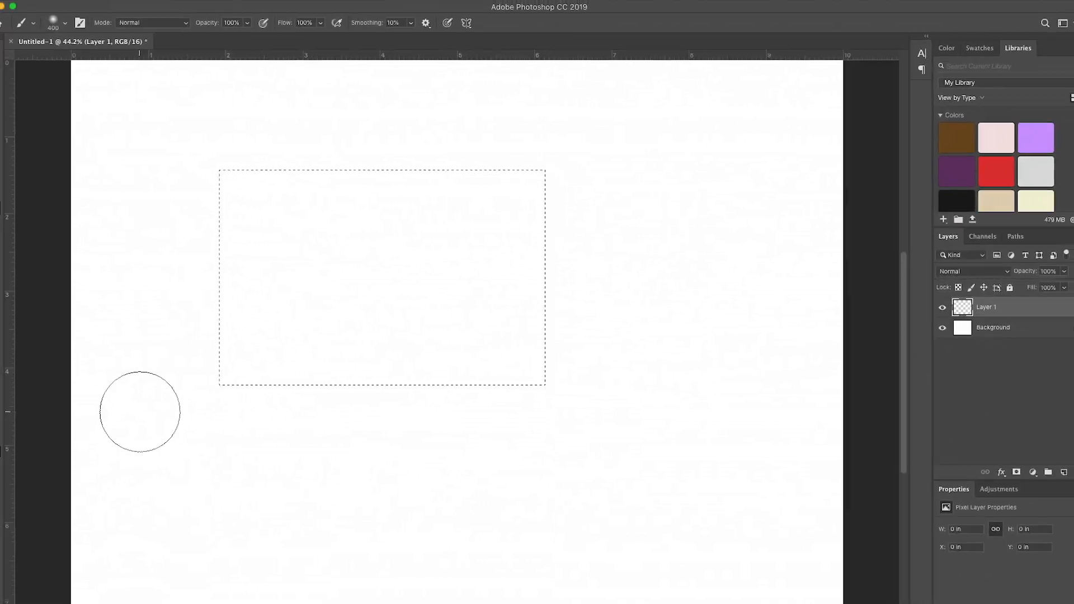
Enlarge the brush to 700 px and paint a red diagonal band from the selection's lower-left corner to its upper-right corner
key("bracketright")
key("bracketright")
key("bracketright")
key("bracketright")
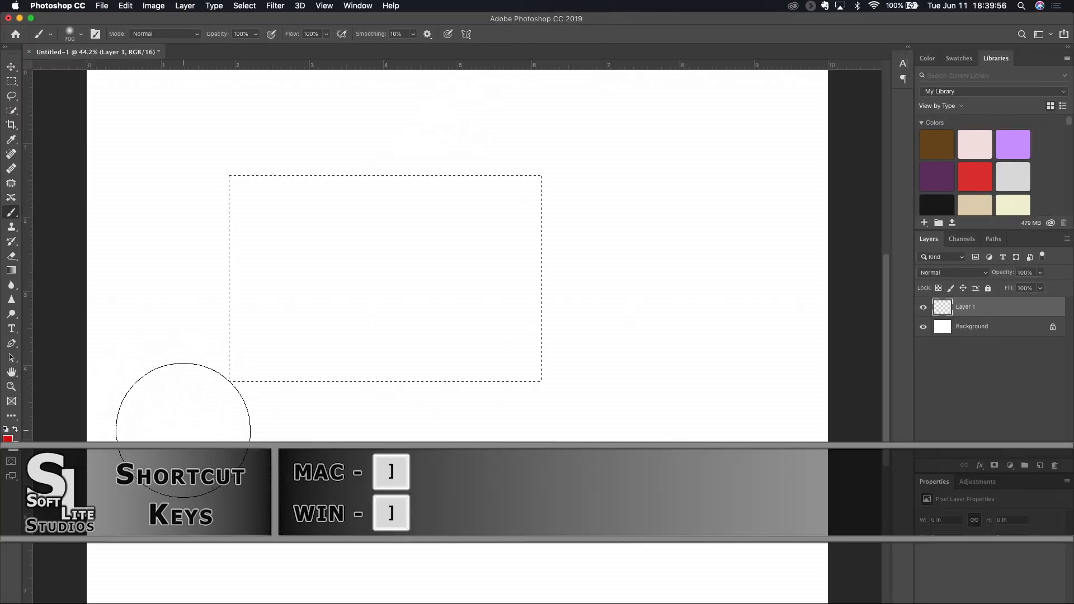
key("bracketleft")
key("bracketleft")
key("bracketleft")
key("bracketright")
key("bracketright")
key("bracketright")
left_click_drag(167, 431, 423, 283)
left_click_drag(496, 237, 647, 127)
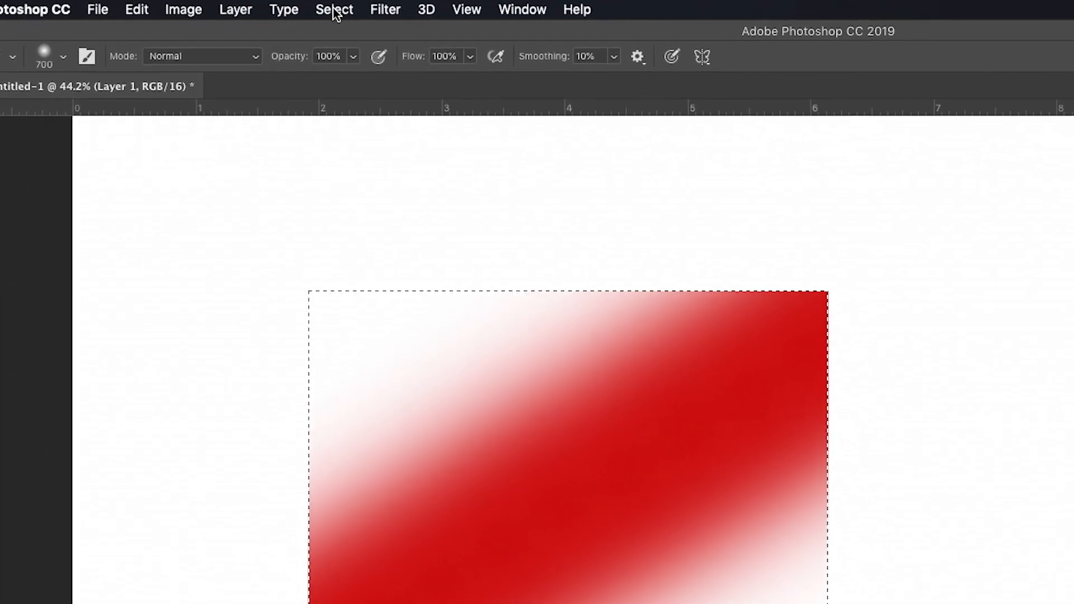
Save the rectangular selection as a new channel named Rectangle
left_click(336, 13)
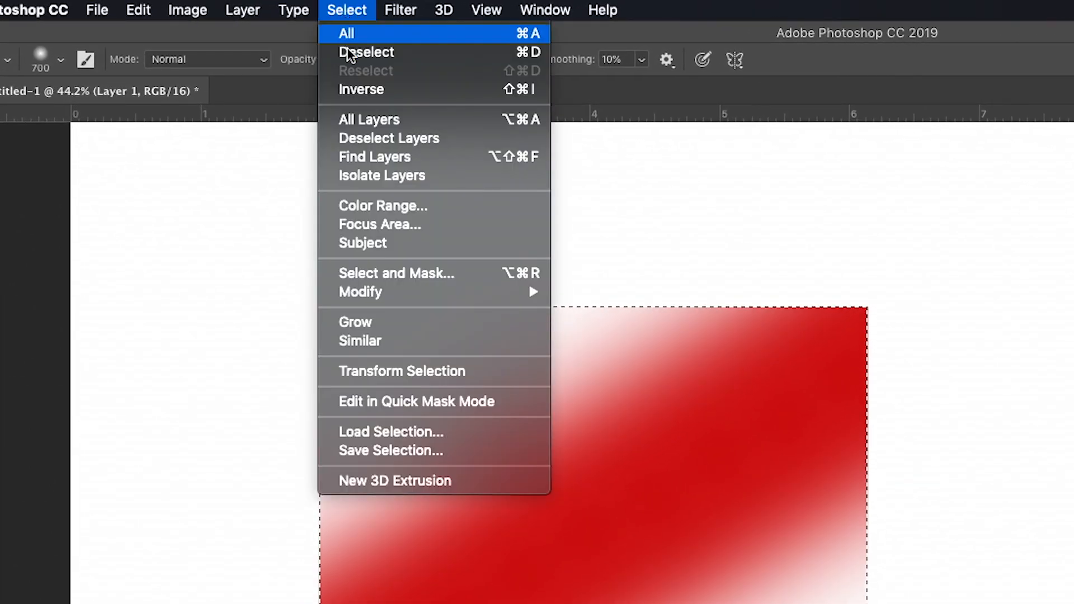
left_click(382, 450)
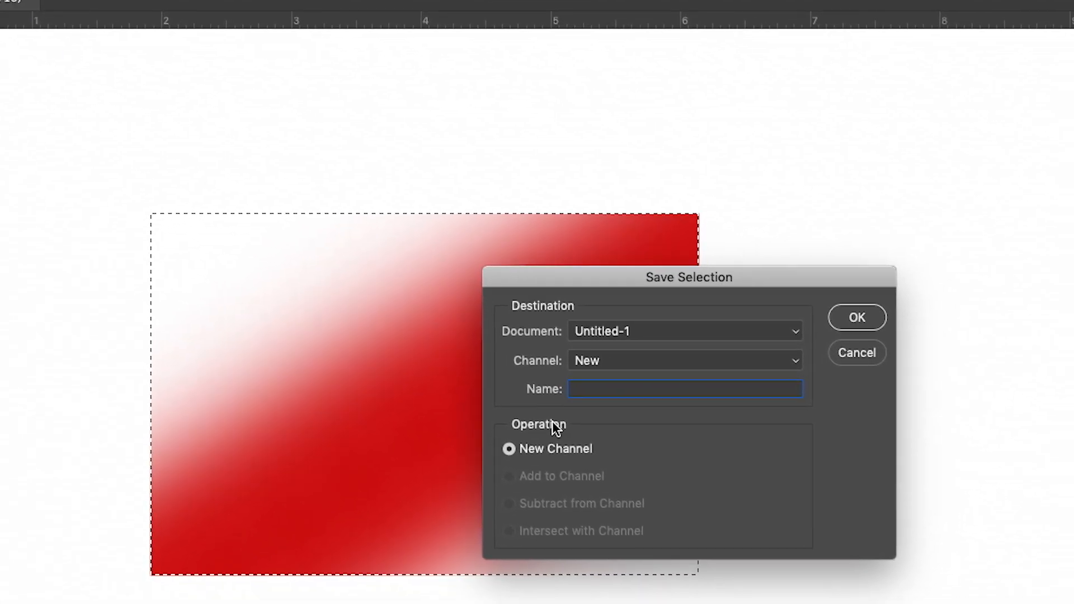
type("Rect")
type("abng")
key("BackSpace")
key("BackSpace")
type("ngle")
key("BackSpace")
key("BackSpace")
key("BackSpace")
key("BackSpace")
key("BackSpace")
type("ngle")
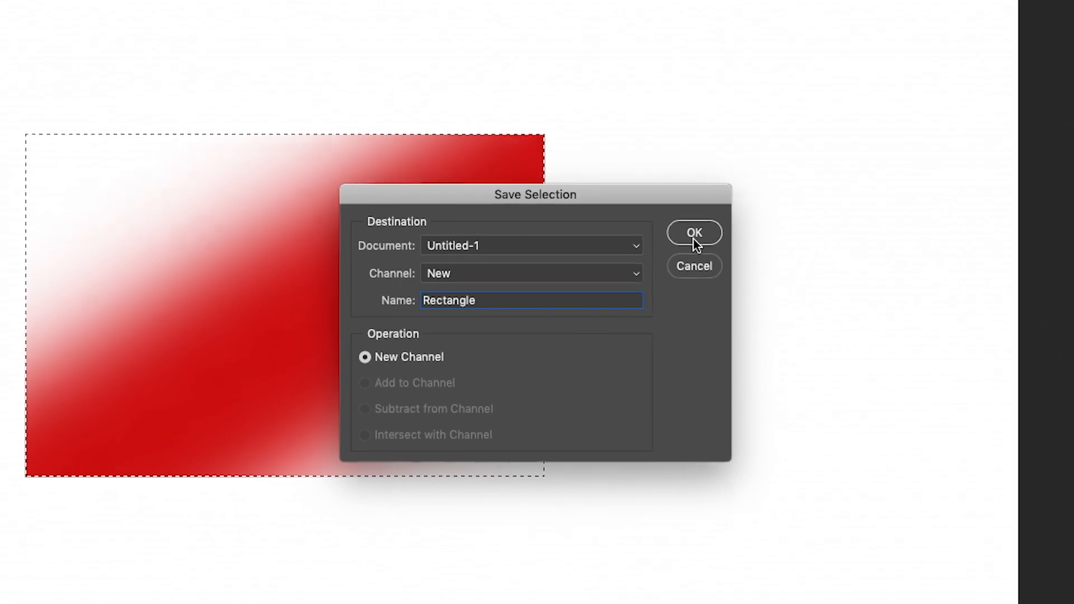
left_click(693, 239)
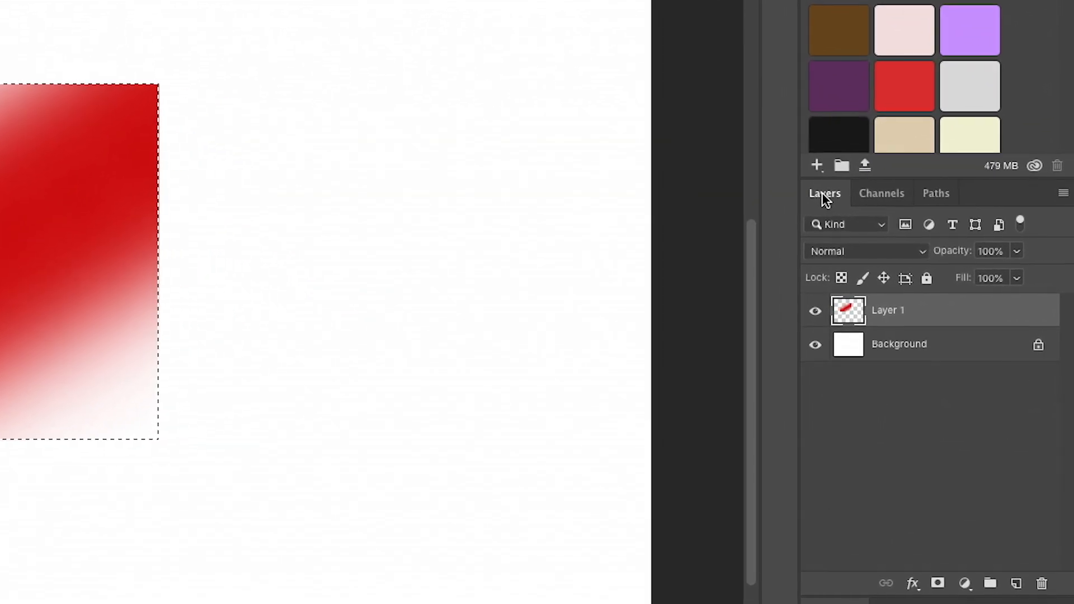
Display the document's channels, detach the Channels panel from its group and close it
left_click(880, 193)
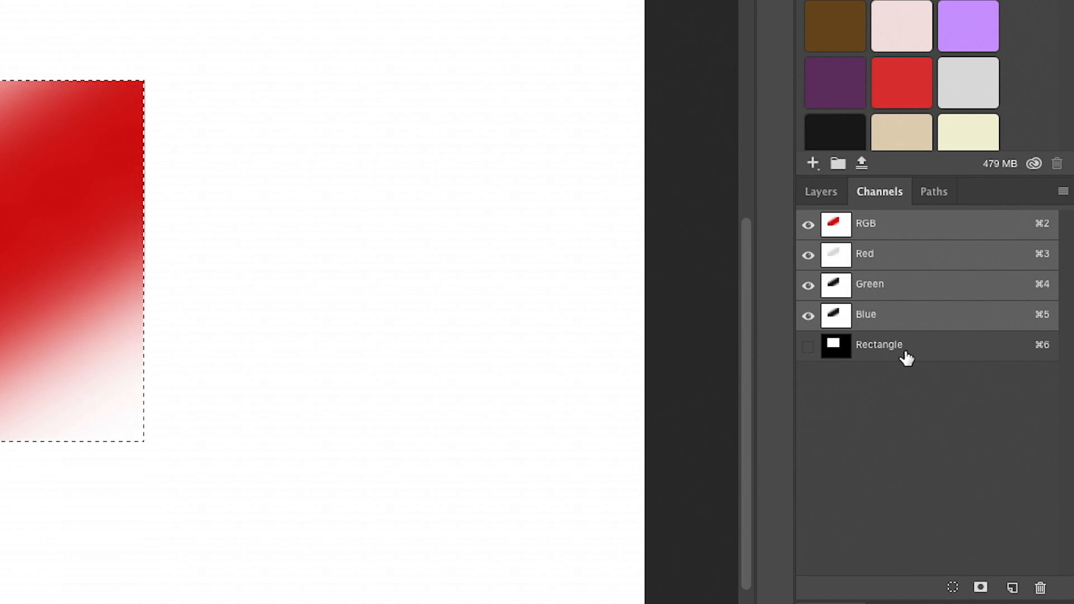
left_click_drag(885, 195, 450, 116)
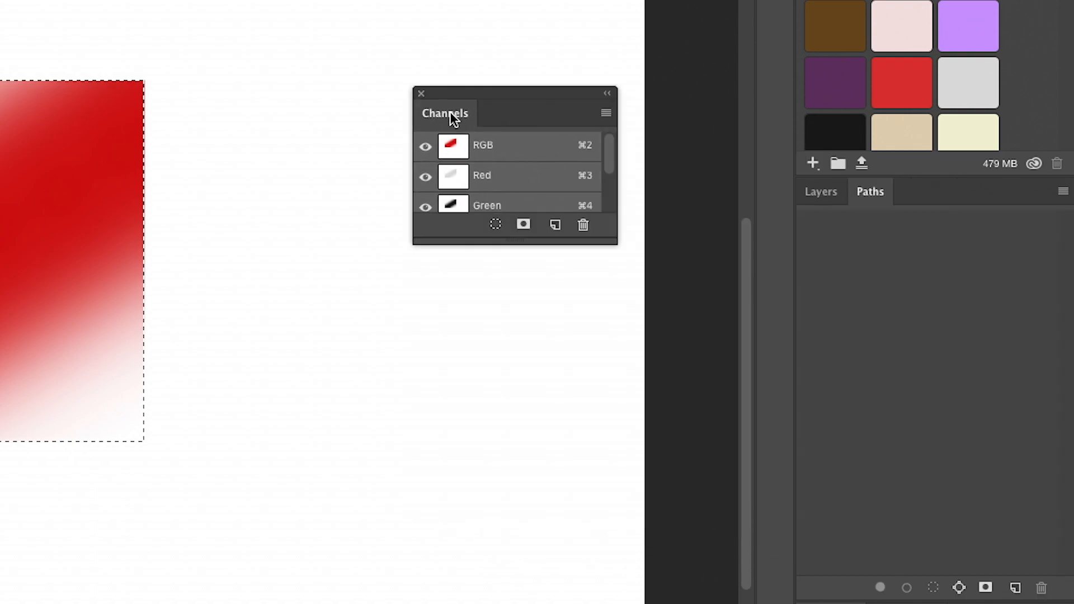
left_click(421, 94)
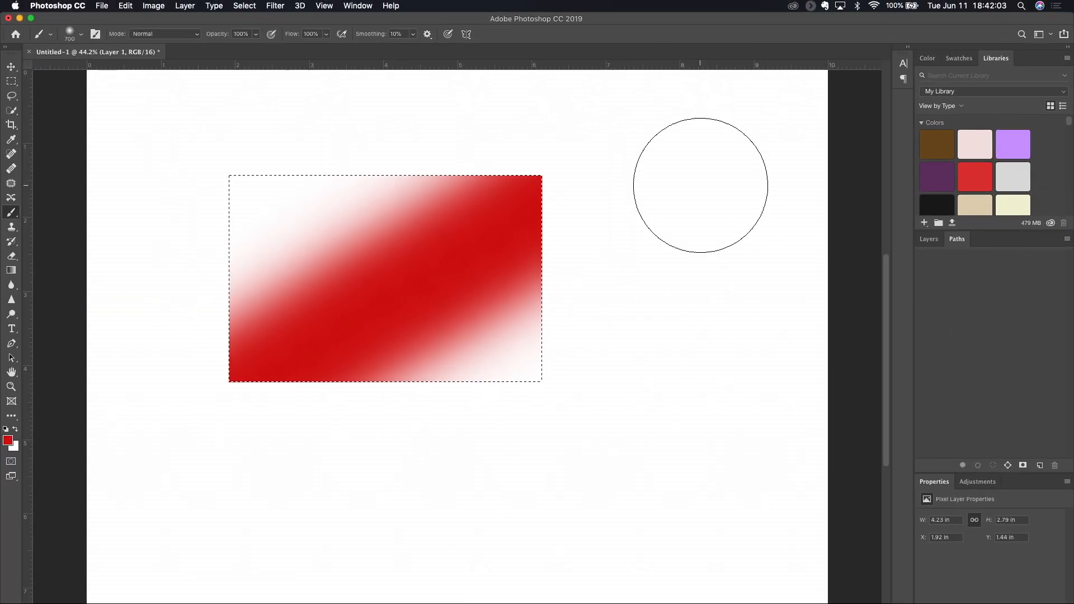
Reopen the Channels panel and dock it between Layers and Paths
left_click(357, 5)
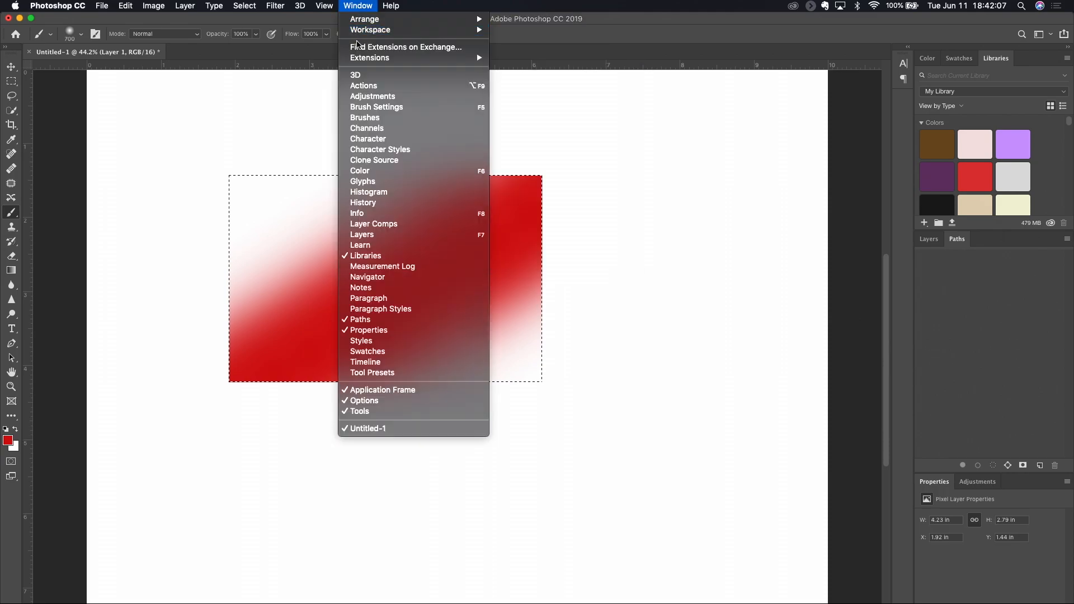
left_click(373, 129)
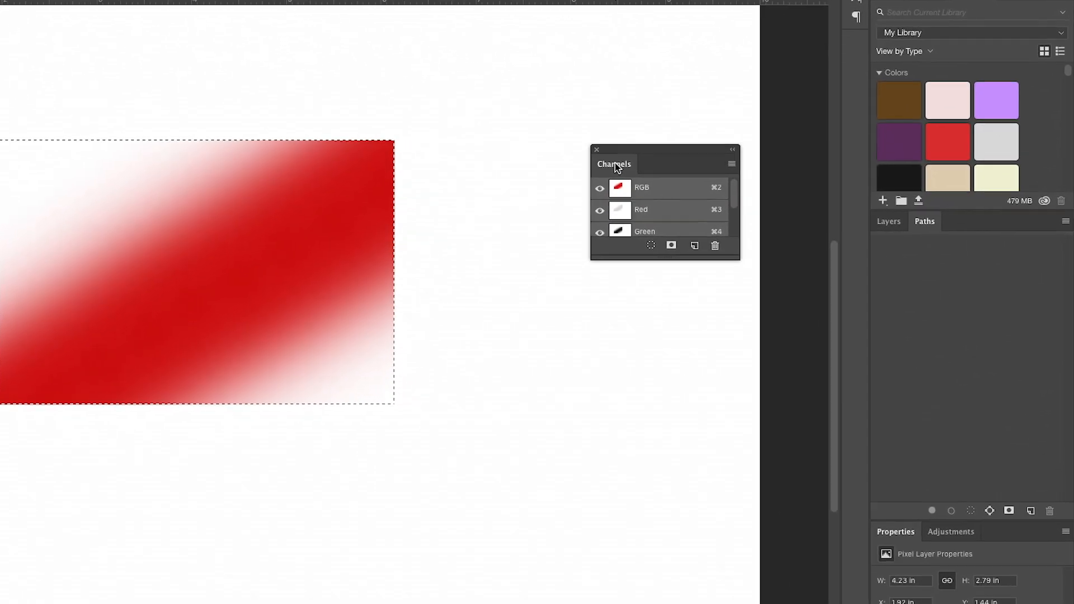
left_click_drag(519, 135, 925, 193)
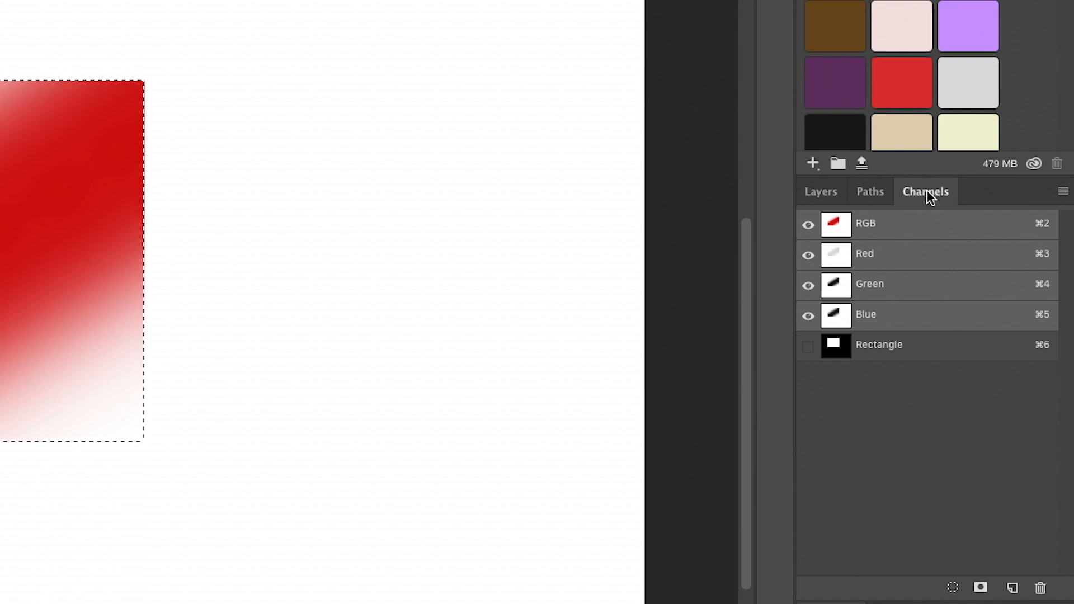
left_click(884, 193)
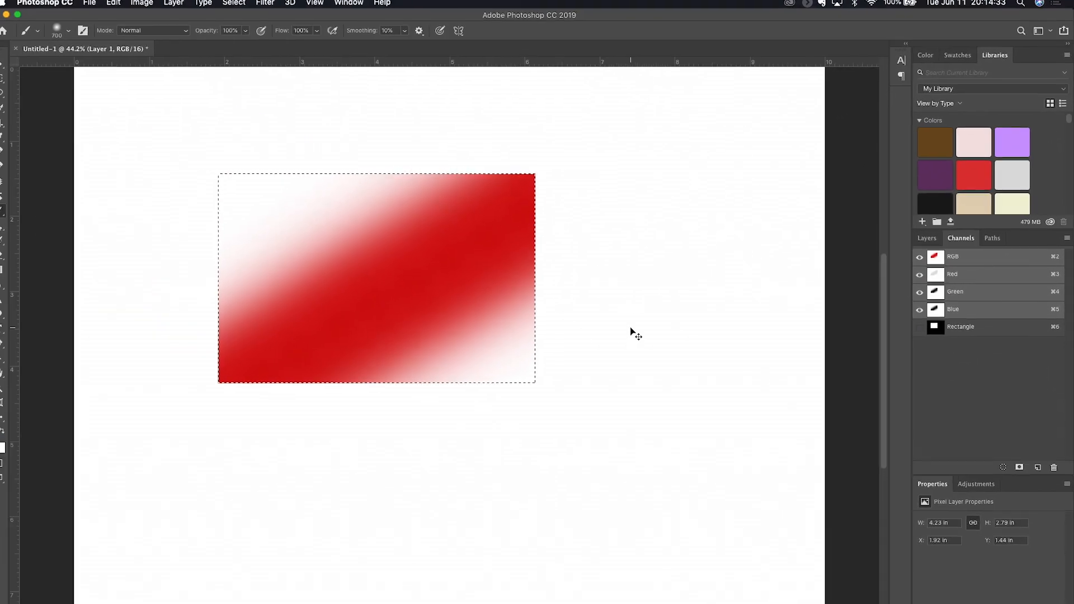
Deselect the rectangle, and reload it as a selection from the saved Rectangle channel
key("super+d")
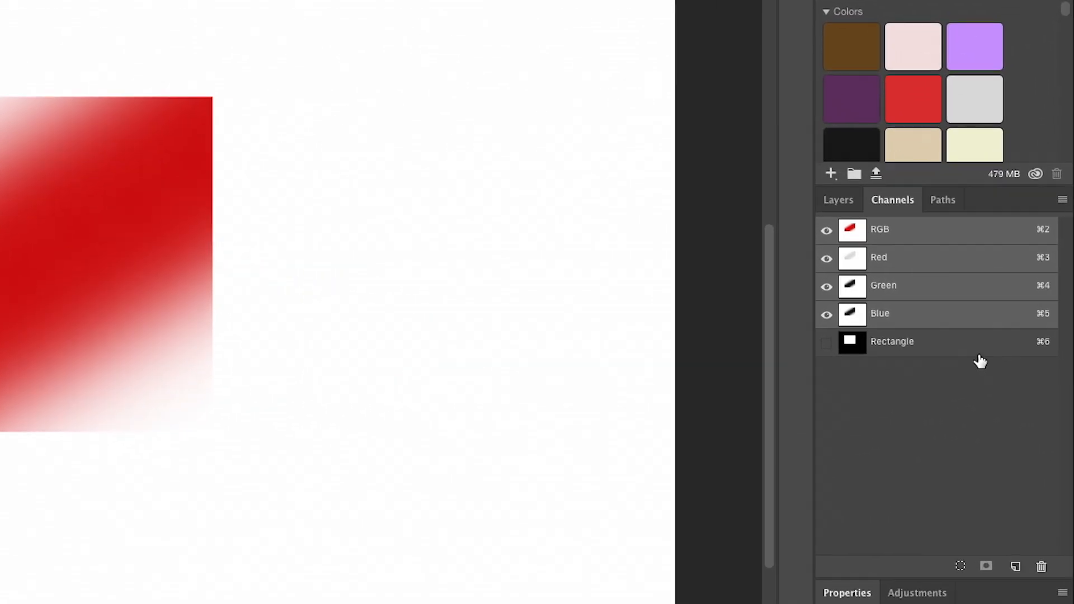
left_click(942, 348)
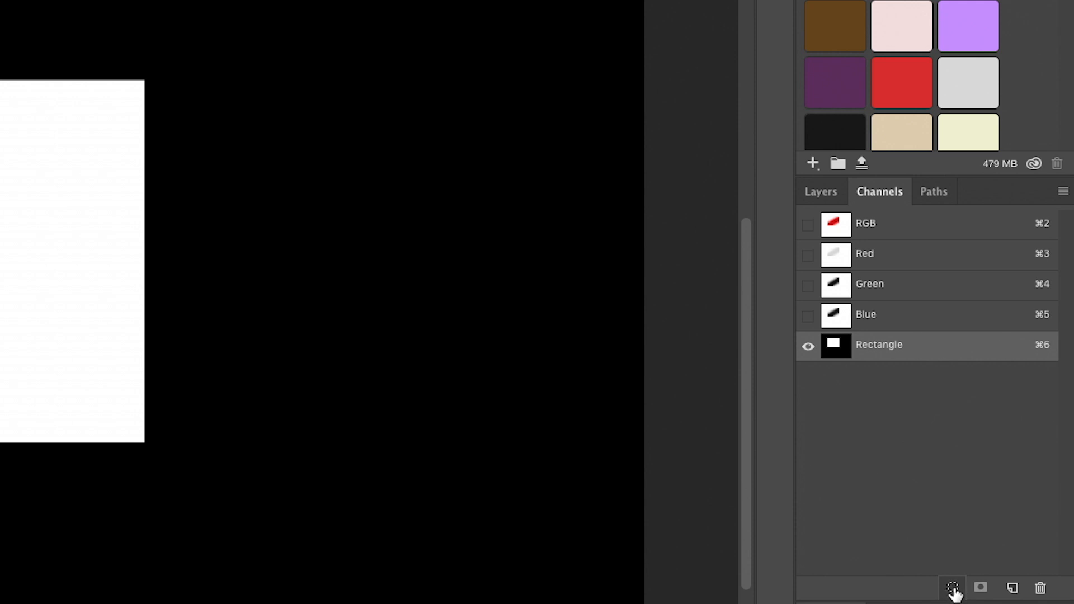
left_click(954, 589)
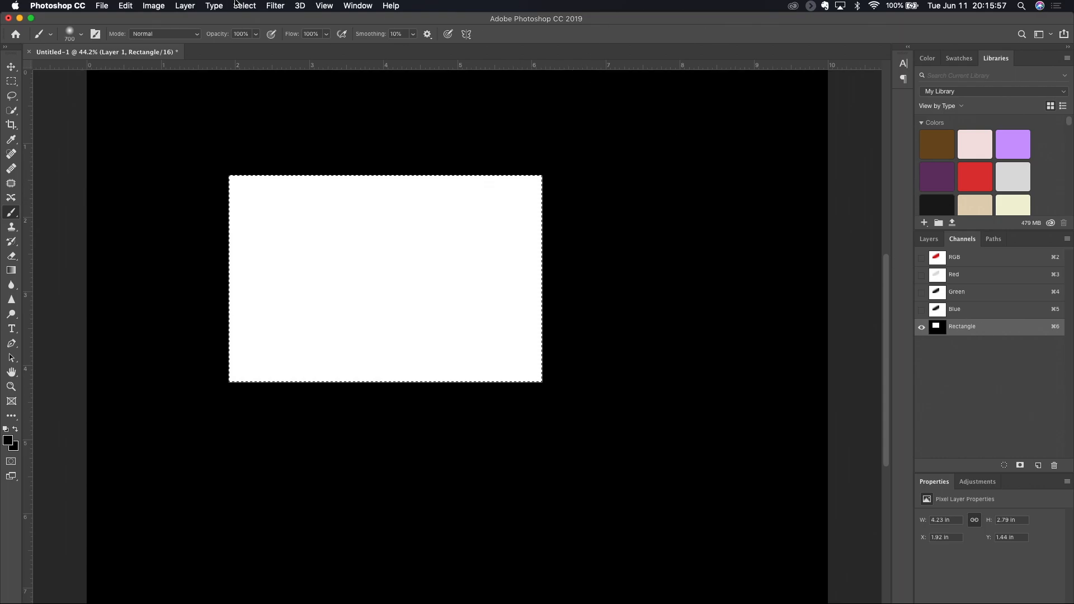
left_click(244, 6)
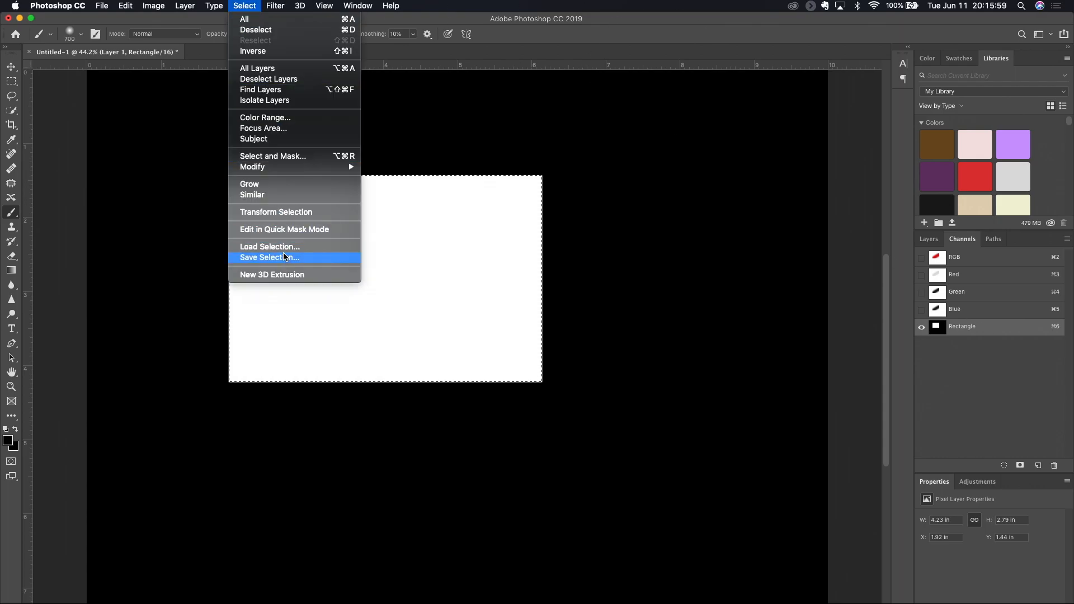
left_click(952, 392)
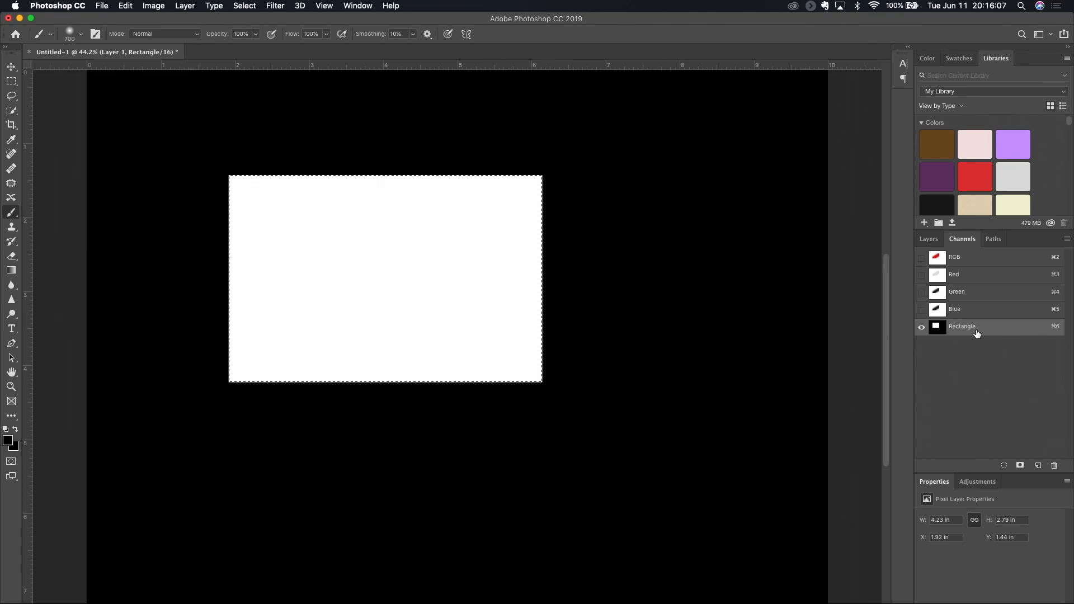
Return to the RGB composite channel and add a new empty layer above Layer 1
left_click(988, 263)
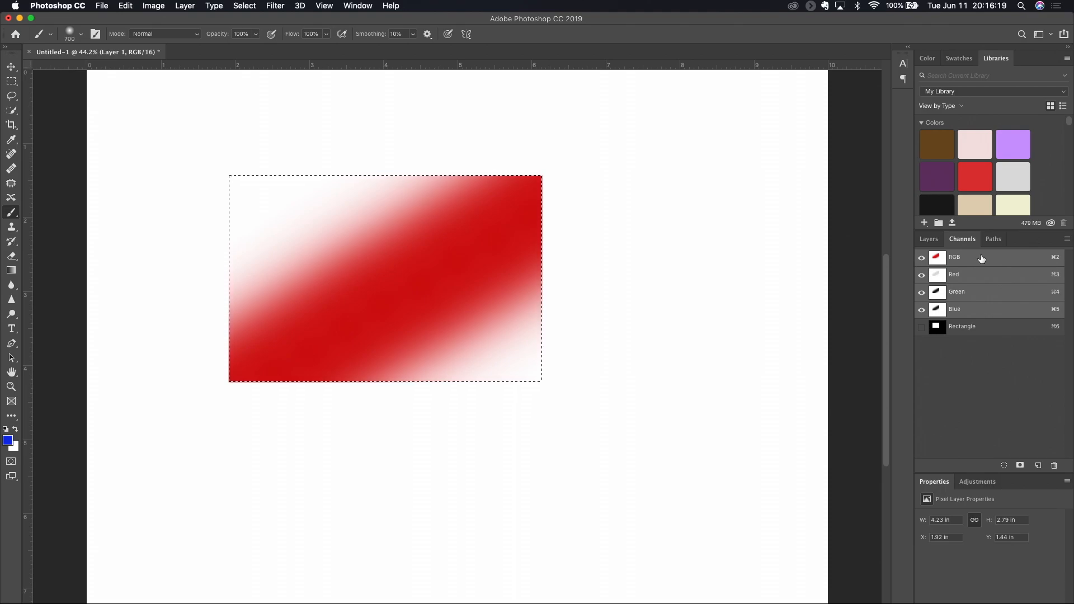
left_click(928, 239)
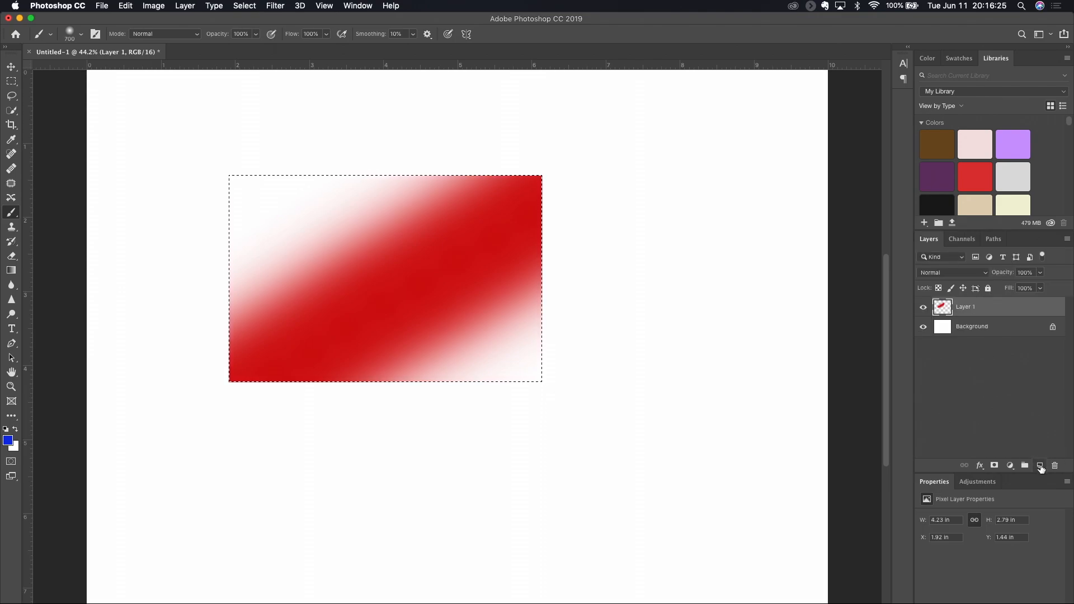
left_click(1039, 466)
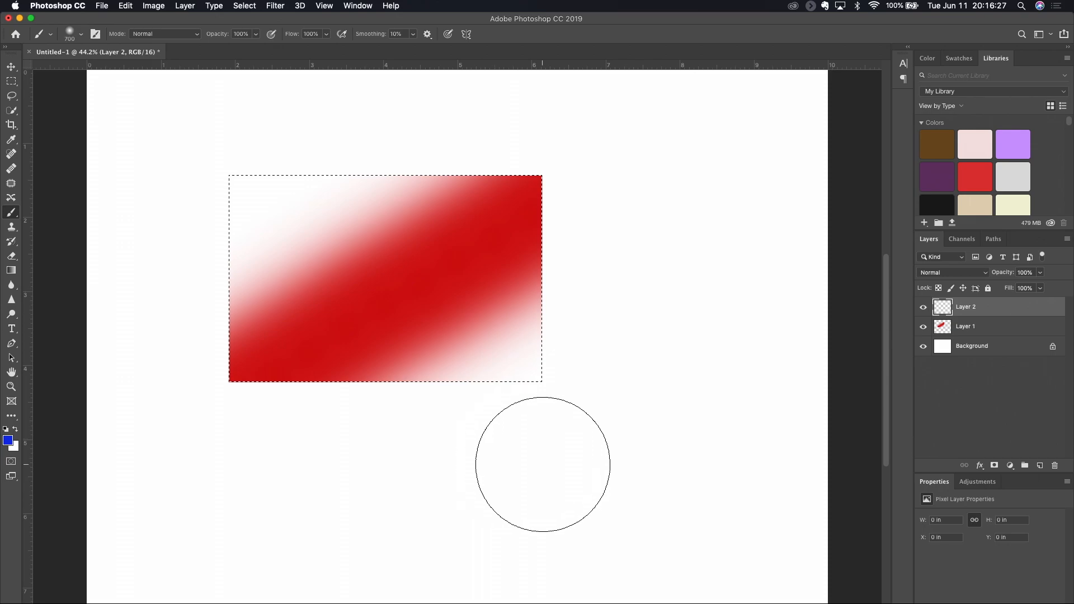
Paint a blue (112ae5) diagonal band from the selection's upper-left to its lower-right corner on Layer 2 with the 700 px Brush
key("shift+b")
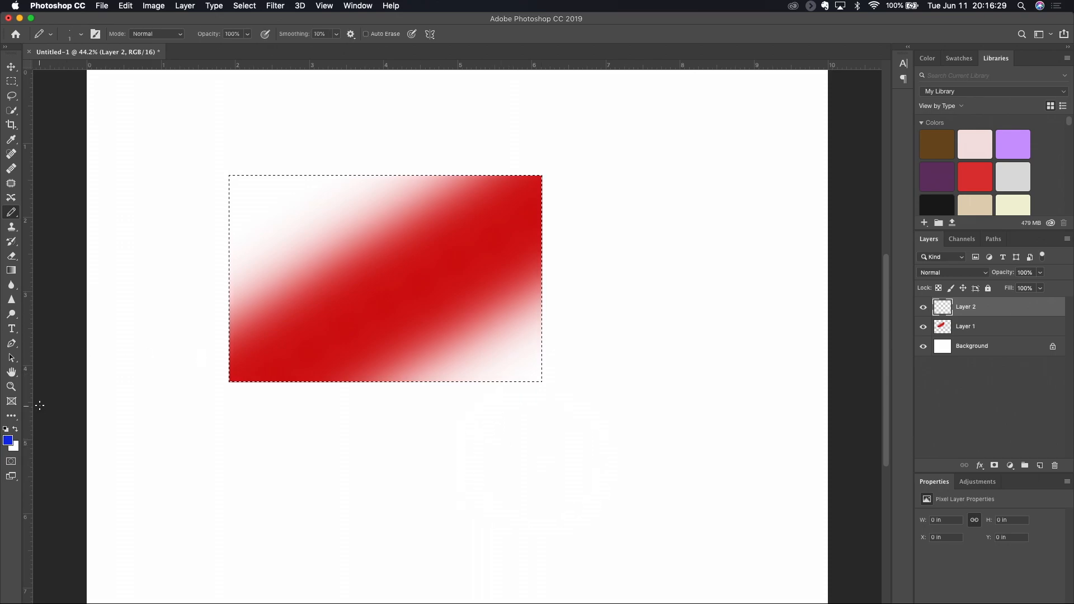
key("shift+b")
key("shift+b")
key("shift+b")
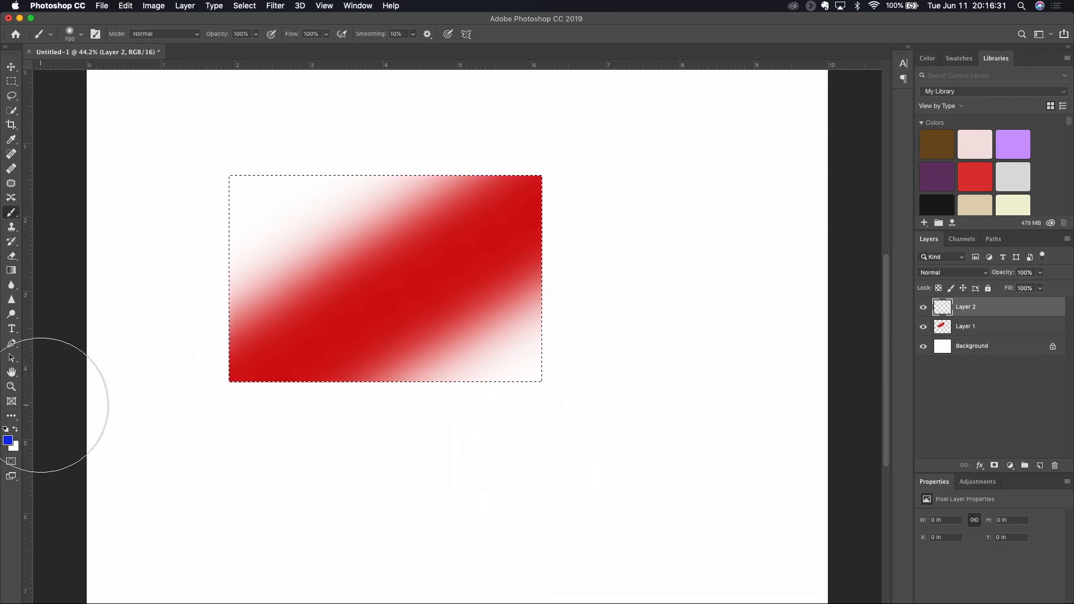
left_click(7, 440)
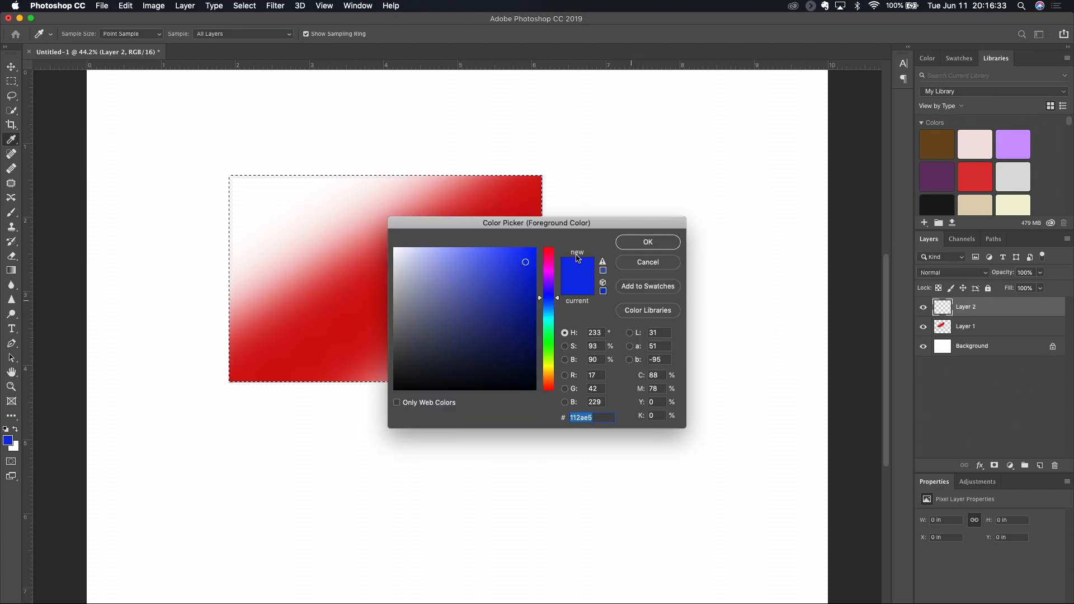
left_click(661, 246)
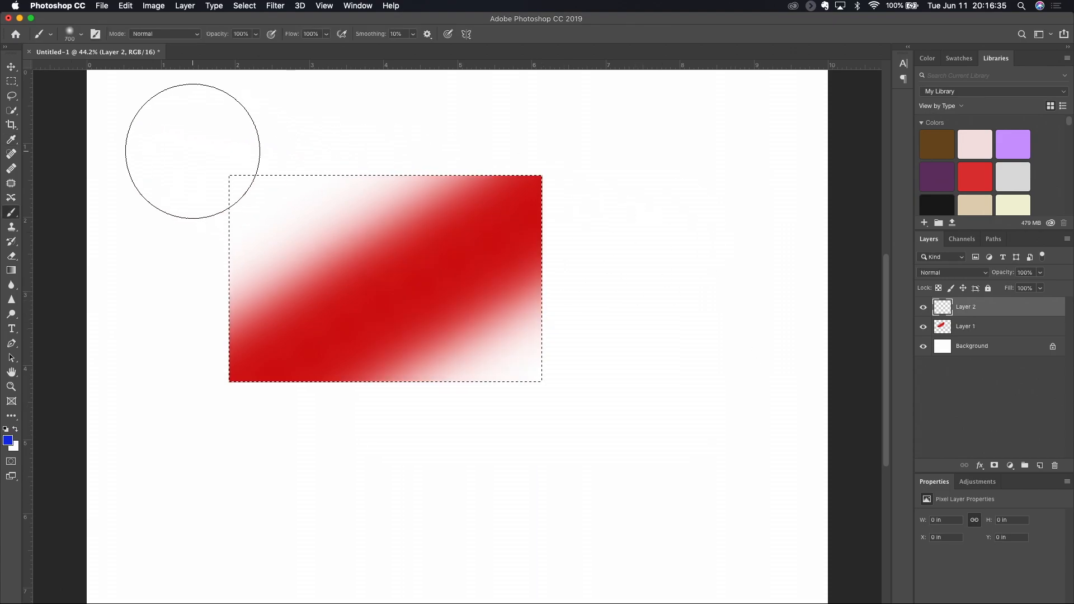
left_click_drag(193, 151, 515, 393)
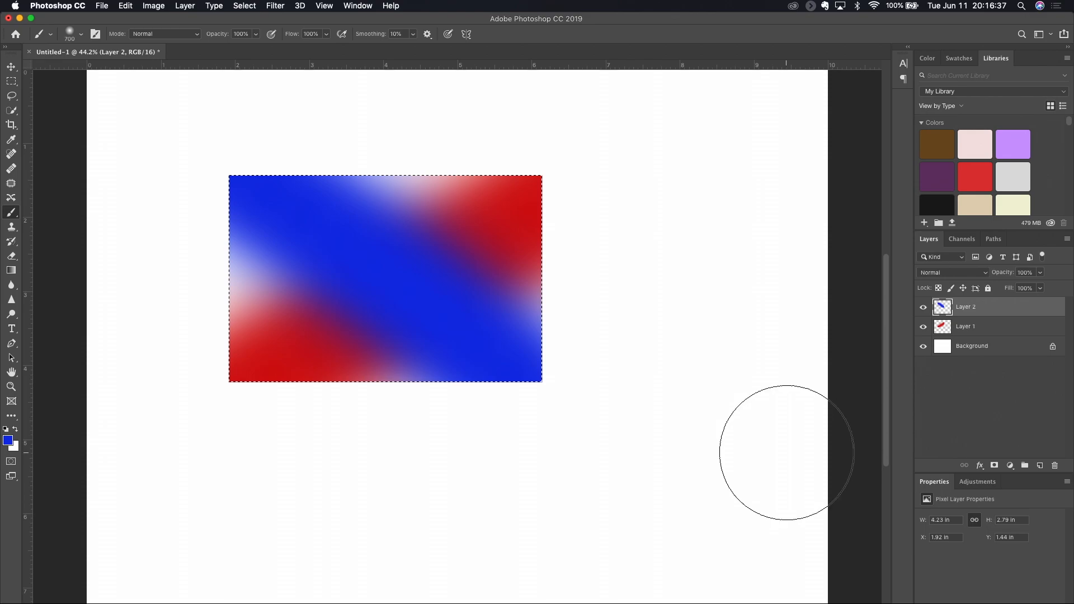
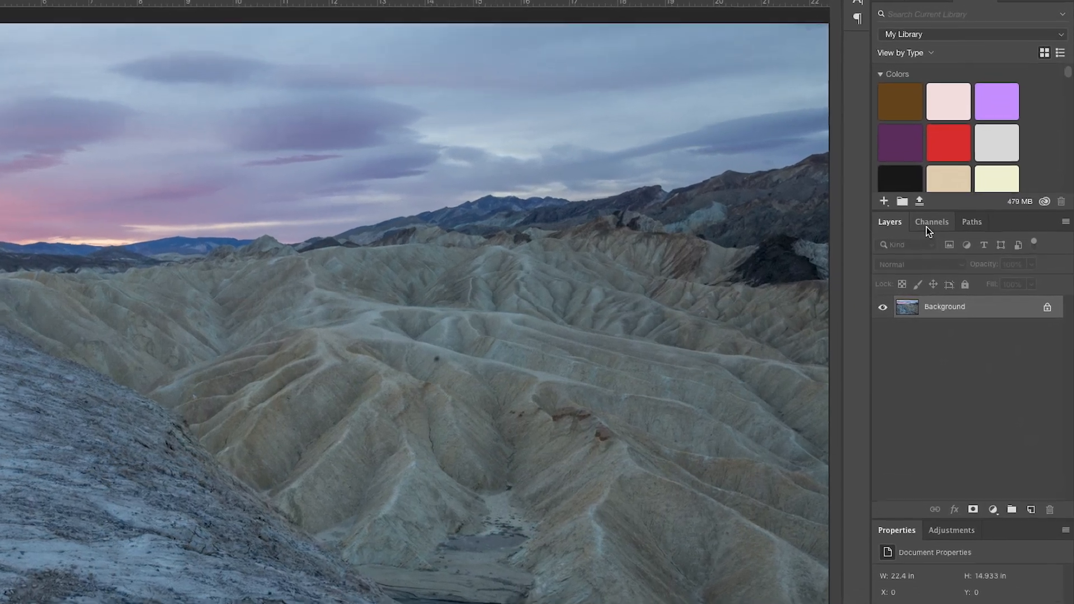
Load the luminosity of the desert landscape photo's RGB composite channel as a selection
left_click(957, 240)
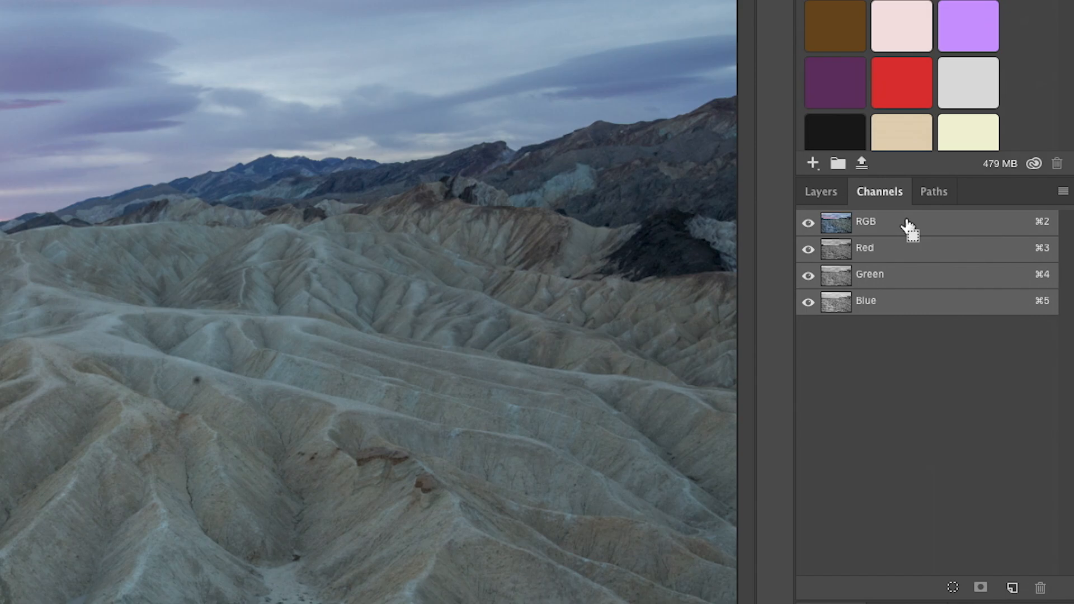
left_click(907, 227, "super")
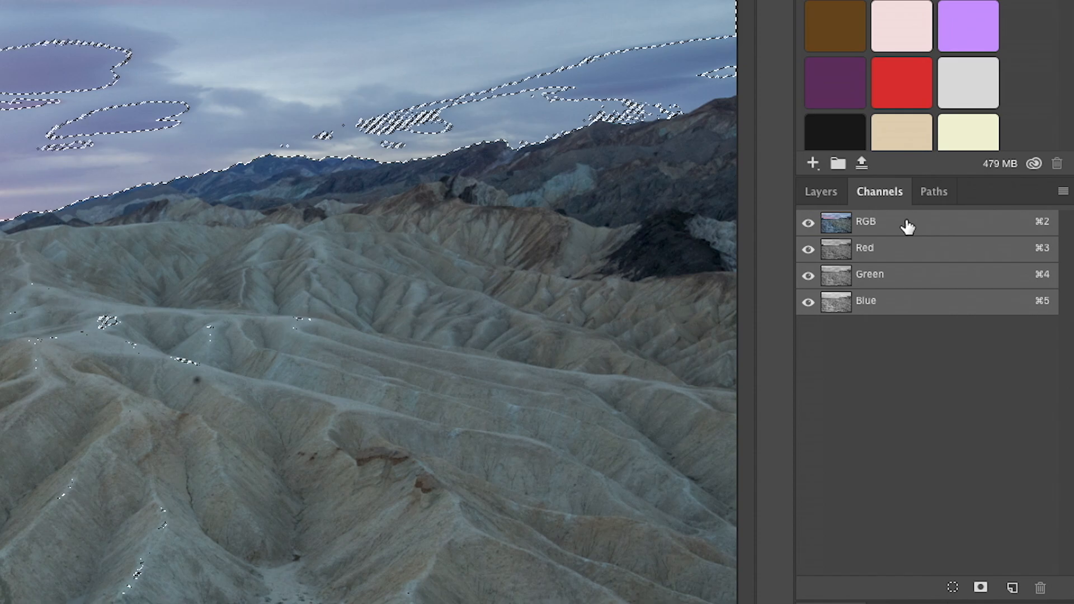
Save the luminosity selection as a channel named Brights, and return to the RGB composite view
left_click(980, 588)
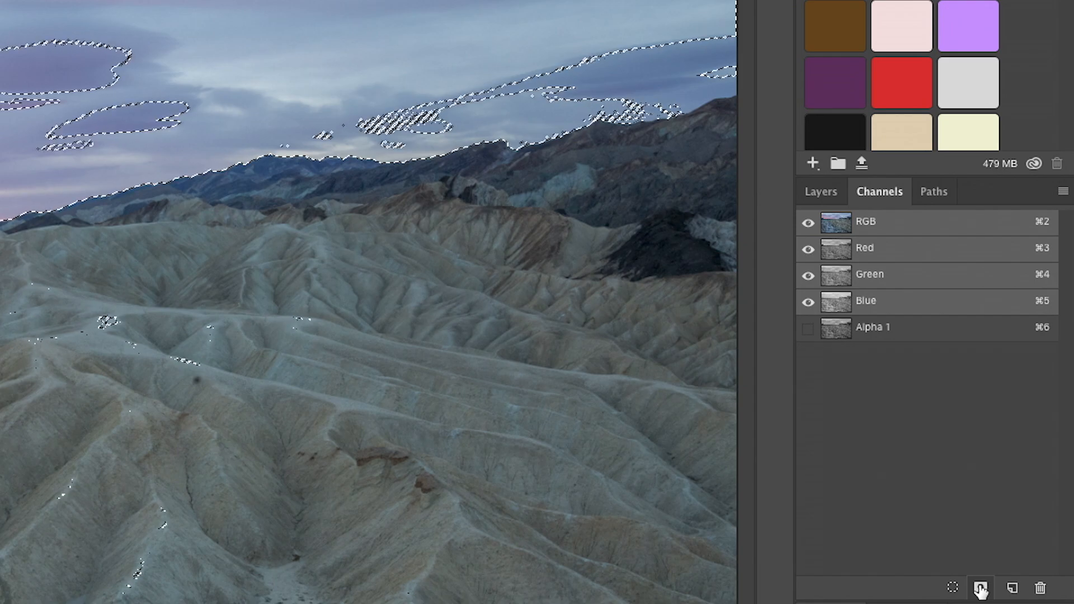
left_click(877, 330)
double_click(876, 327)
type("Brights")
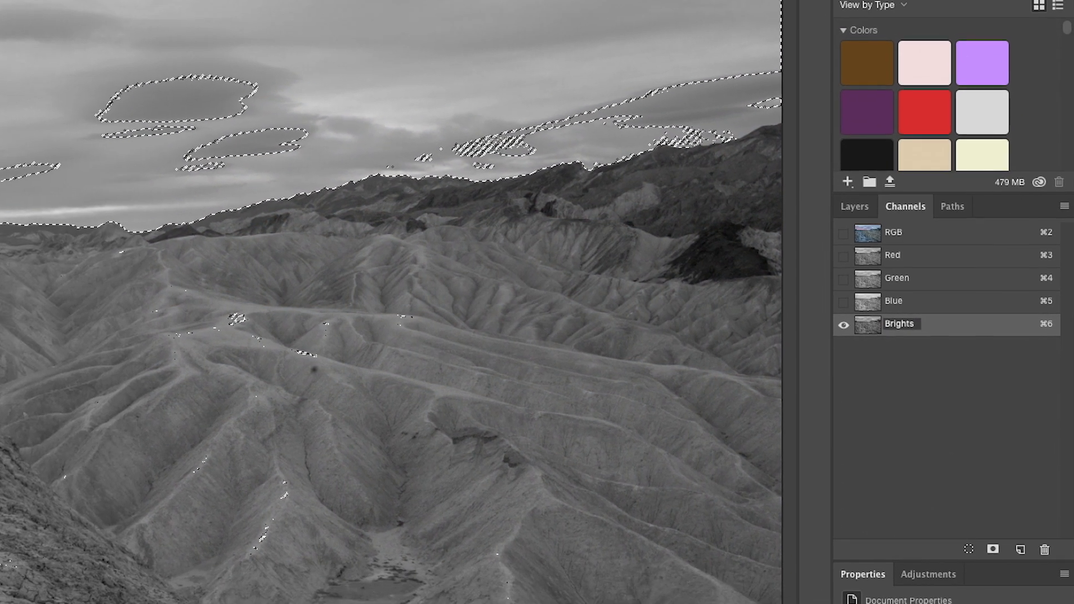
key("Return")
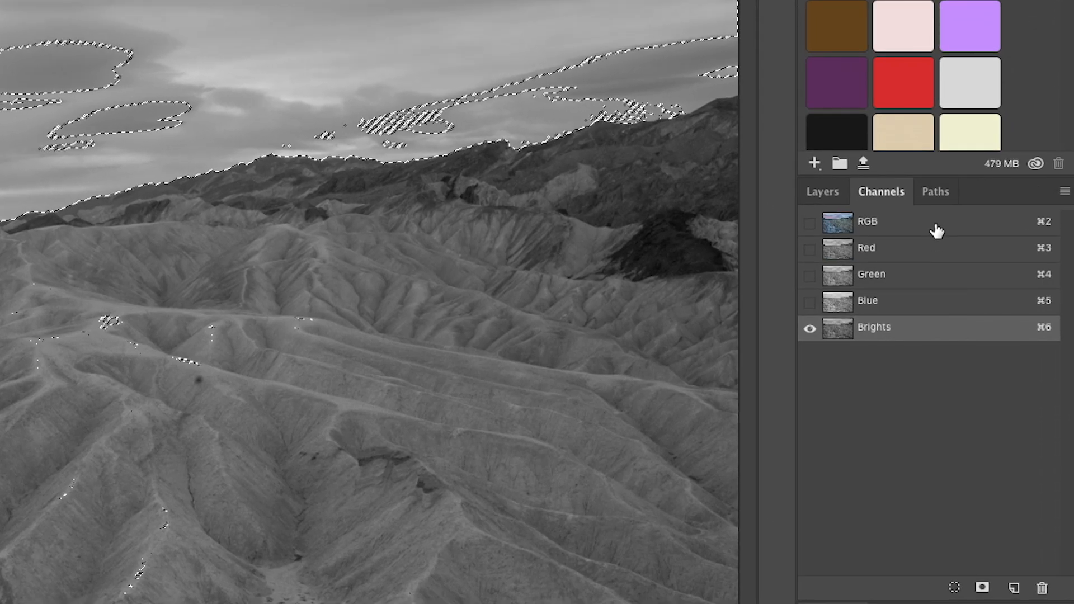
left_click(935, 231)
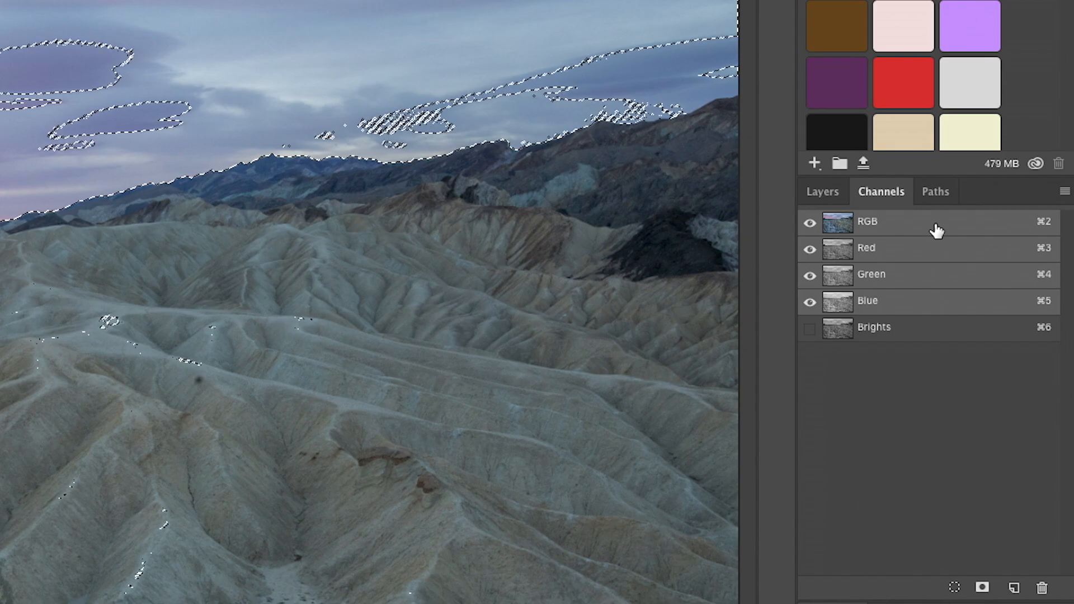
Add a Brightness/Contrast adjustment layer masked by the brights selection, and try raising its brightness to 43
left_click(824, 199)
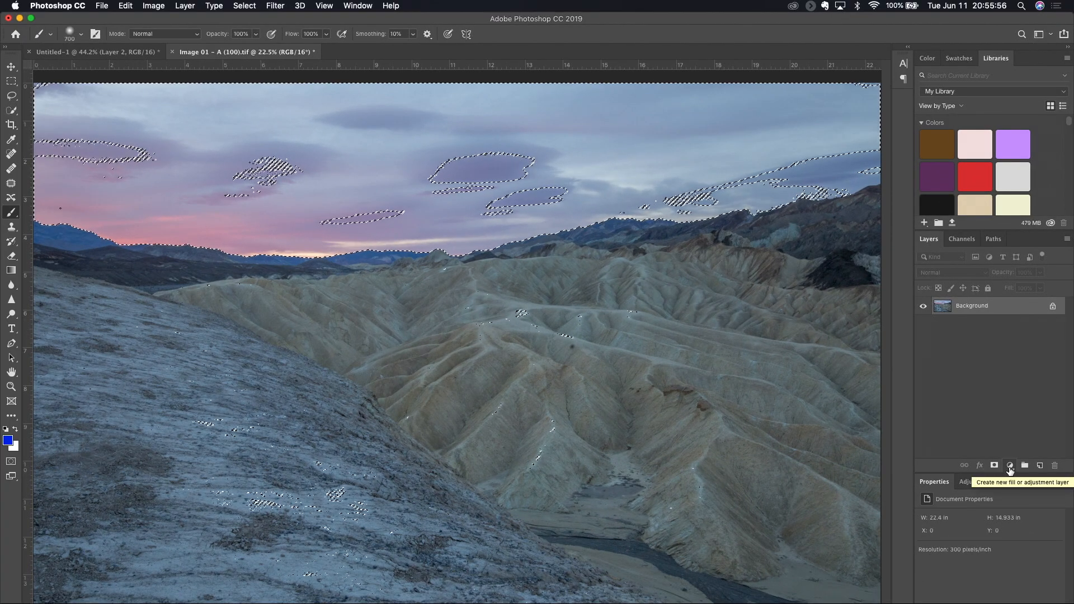
left_click(996, 501)
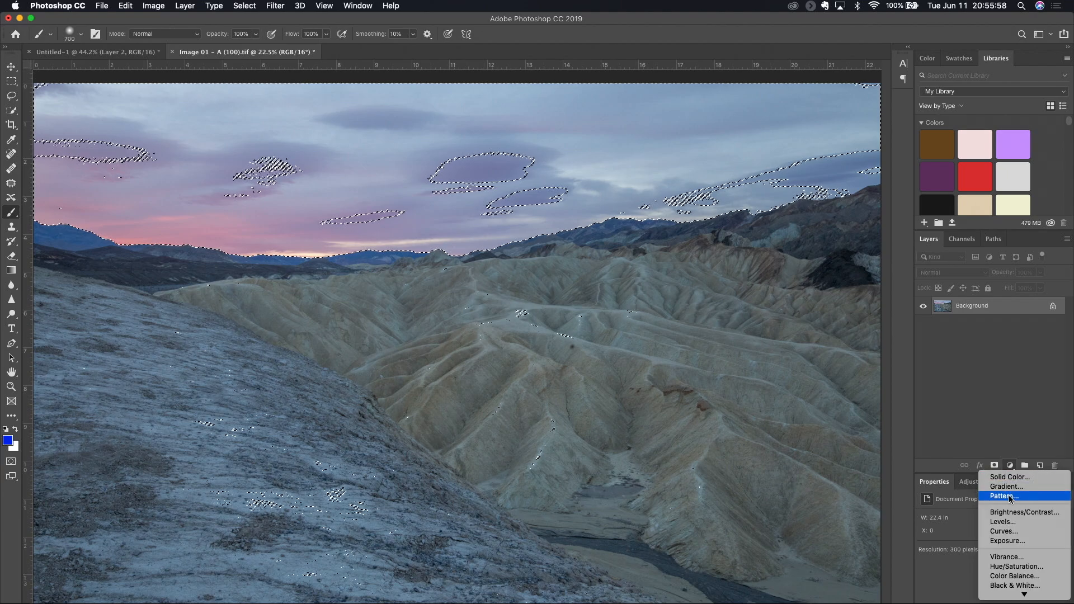
left_click(1010, 512)
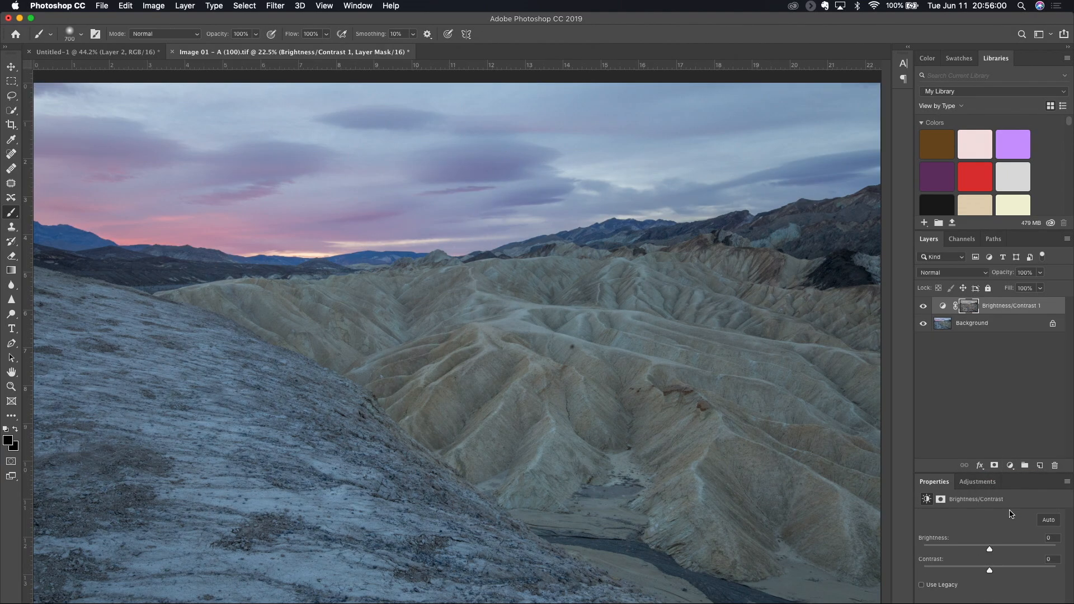
left_click(944, 311)
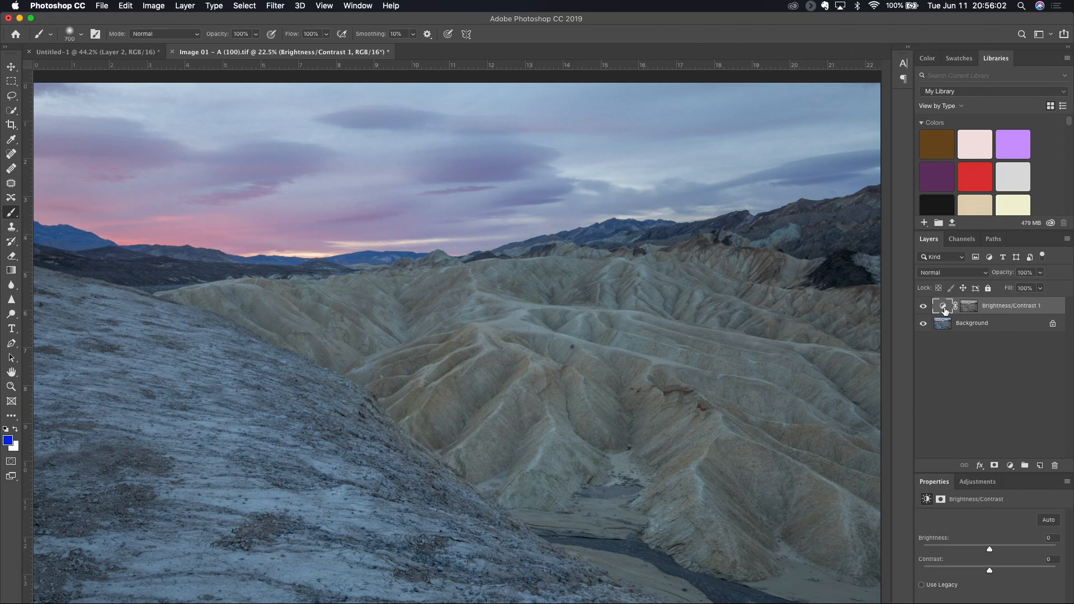
mouse_move(990, 553)
left_mouse_down()
mouse_move(1026, 551)
mouse_move(961, 551)
mouse_move(1009, 551)
left_mouse_up()
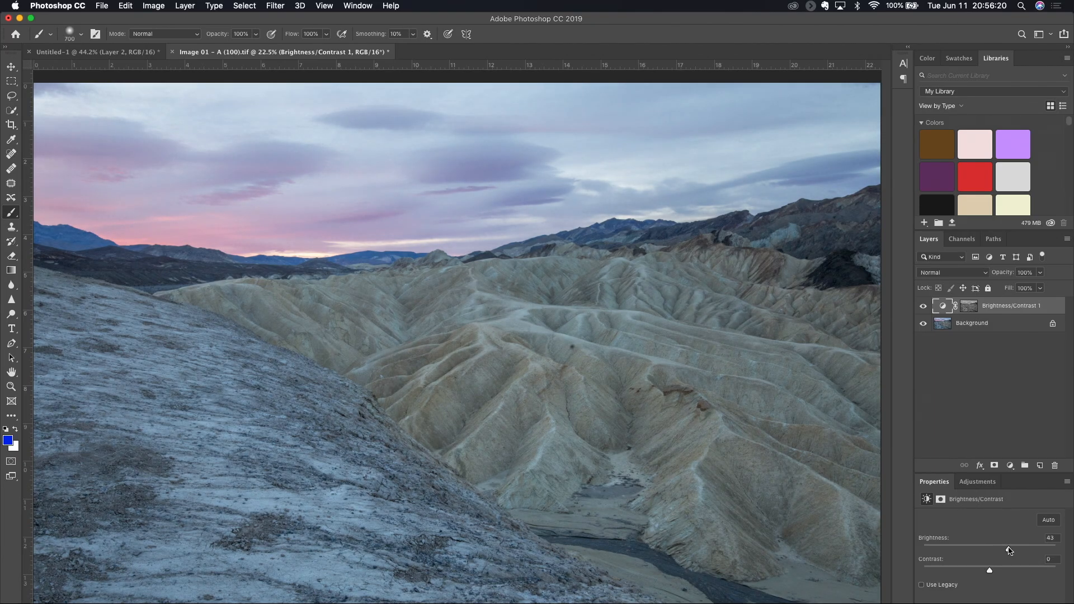
mouse_move(1009, 551)
left_mouse_down()
mouse_move(969, 551)
mouse_move(1003, 554)
left_mouse_up()
mouse_move(1003, 554)
left_mouse_down()
mouse_move(979, 554)
mouse_move(999, 553)
left_mouse_up()
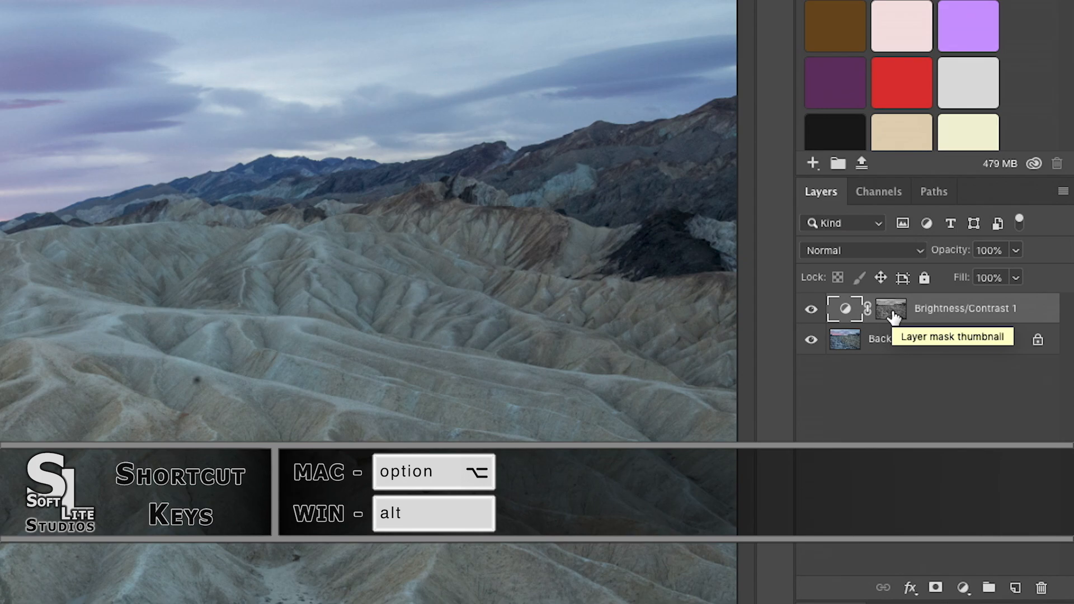
Display the Brightness/Contrast layer's mask on the canvas, and delete that adjustment layer
left_click(894, 316, "alt")
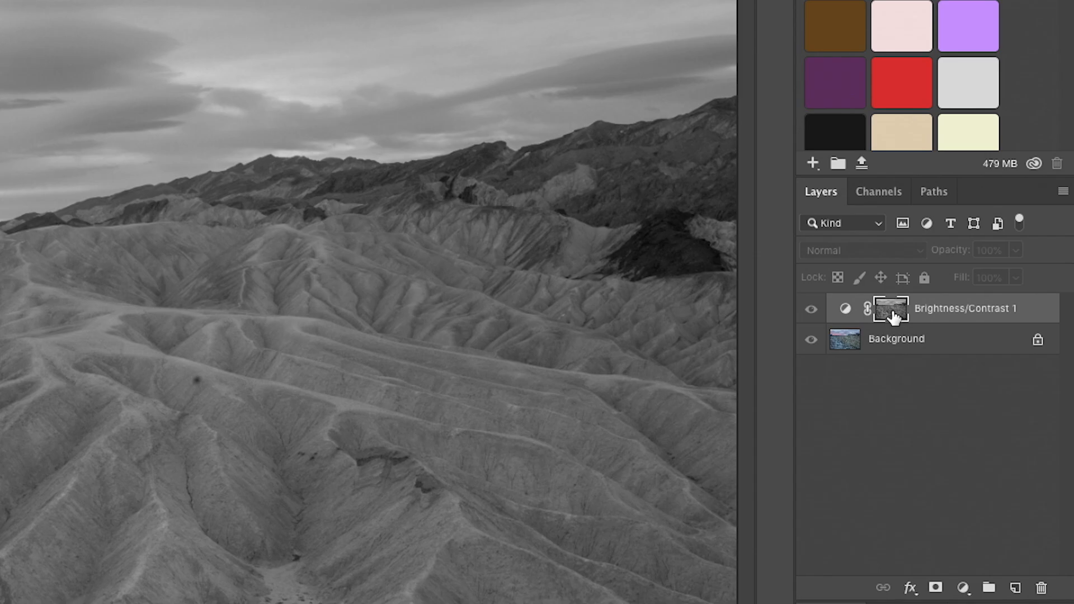
left_click_drag(985, 307, 1040, 586)
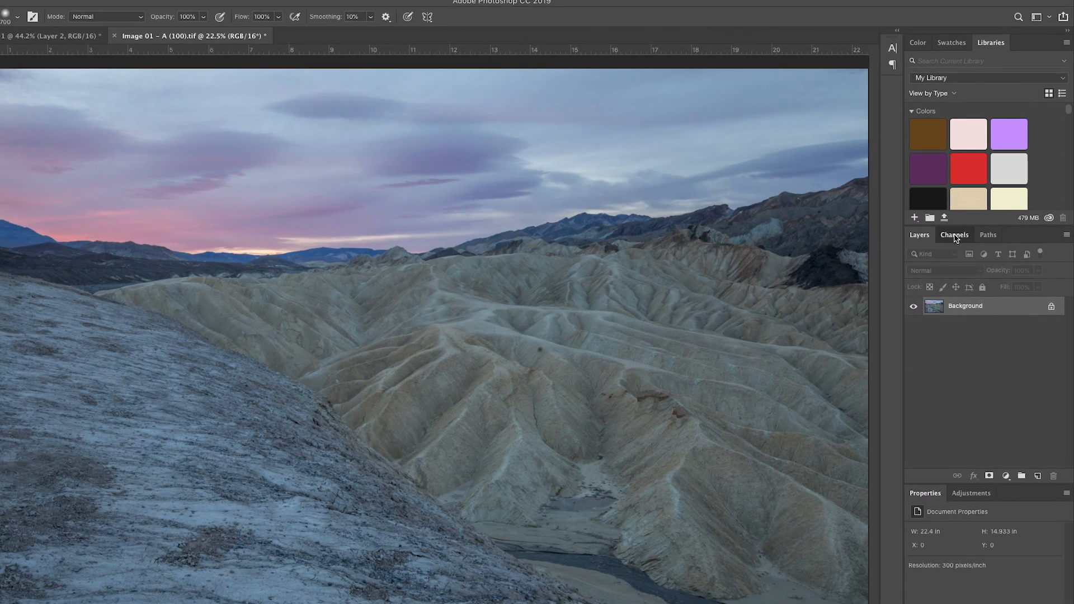
Load the RGB composite channel's luminosity as a selection and invert it to target the dark areas
left_click(962, 239)
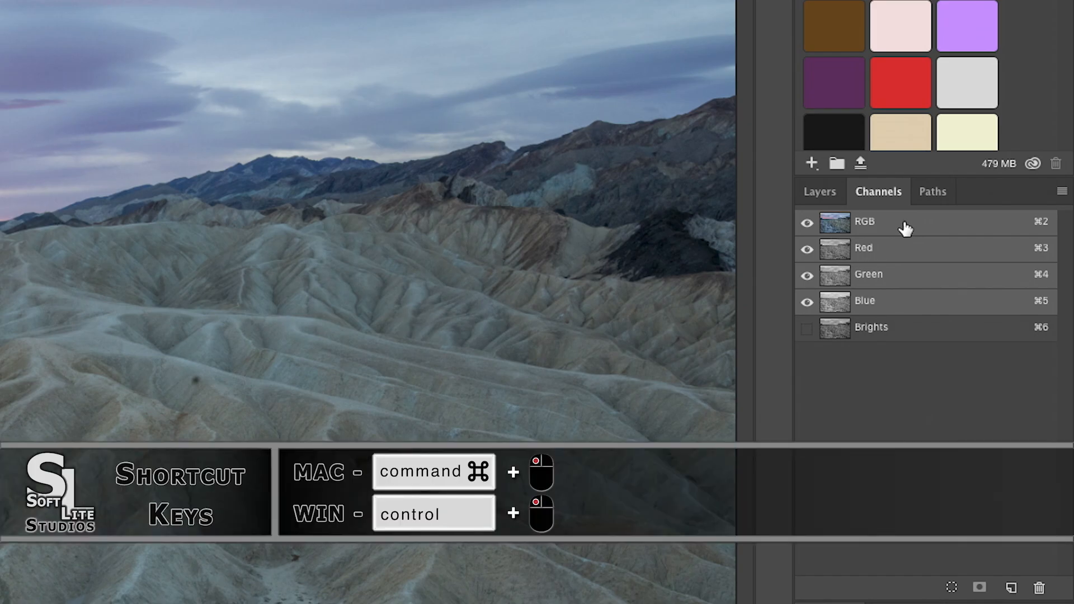
left_click(906, 226, "super")
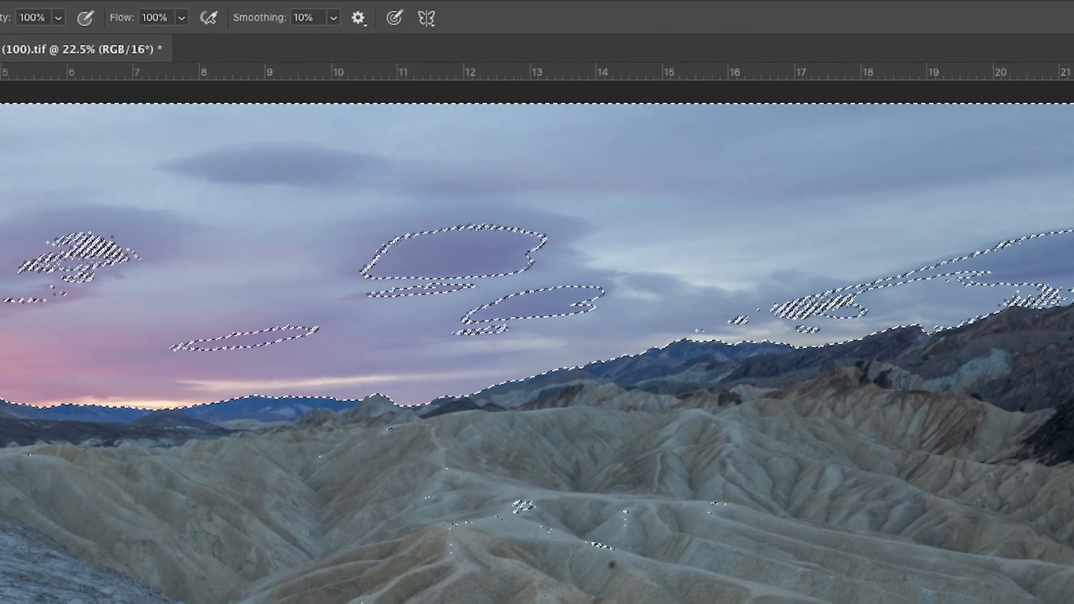
left_click(132, 9)
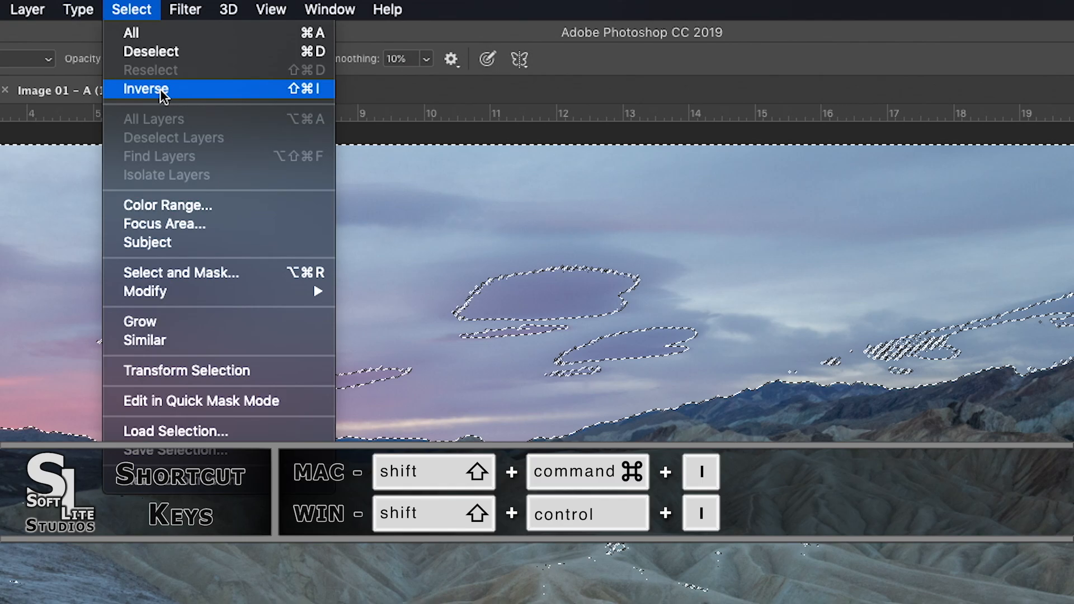
left_click(161, 90)
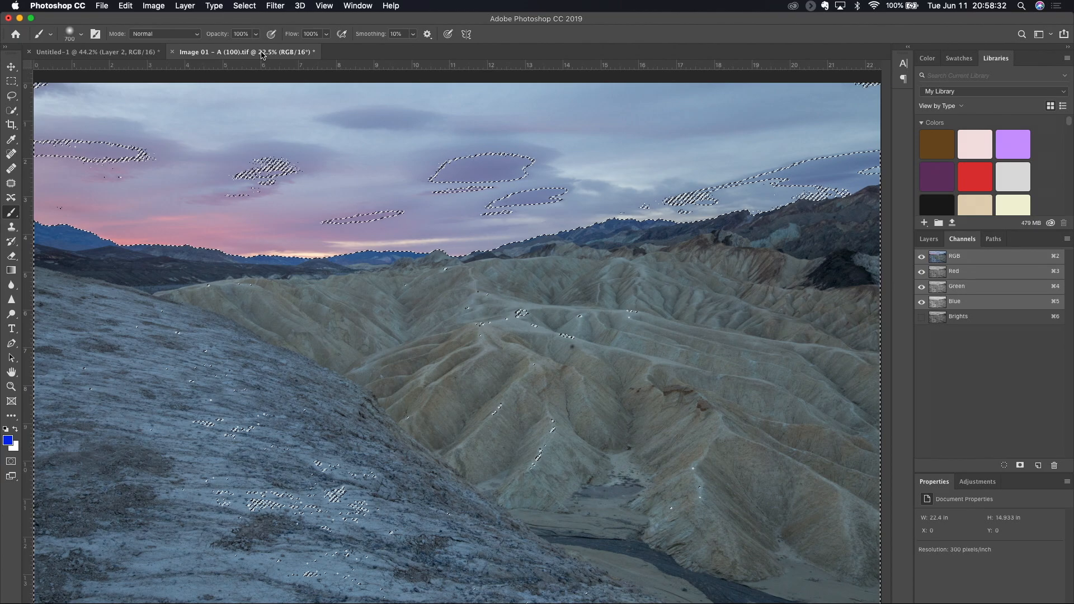
Save the inverted selection as a channel named Darks, and return to the RGB composite view
left_click(1020, 466)
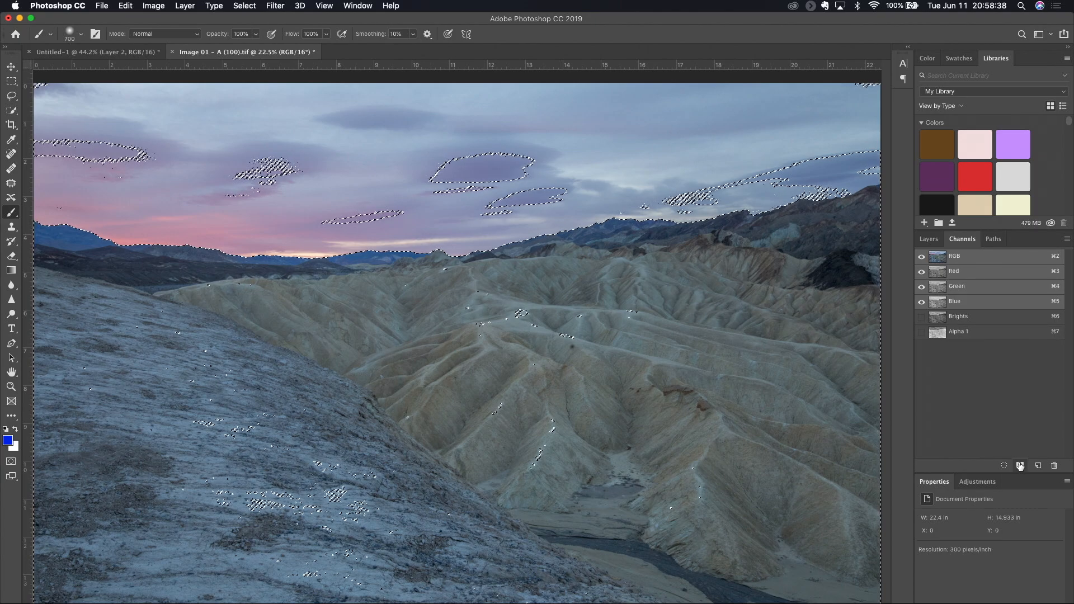
double_click(959, 332)
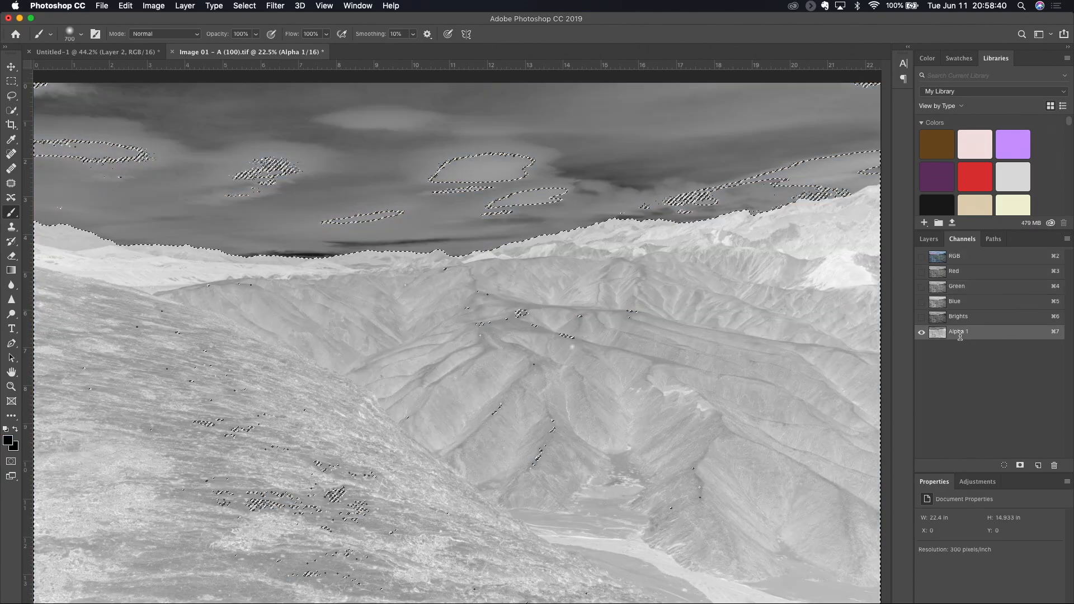
type("Darks")
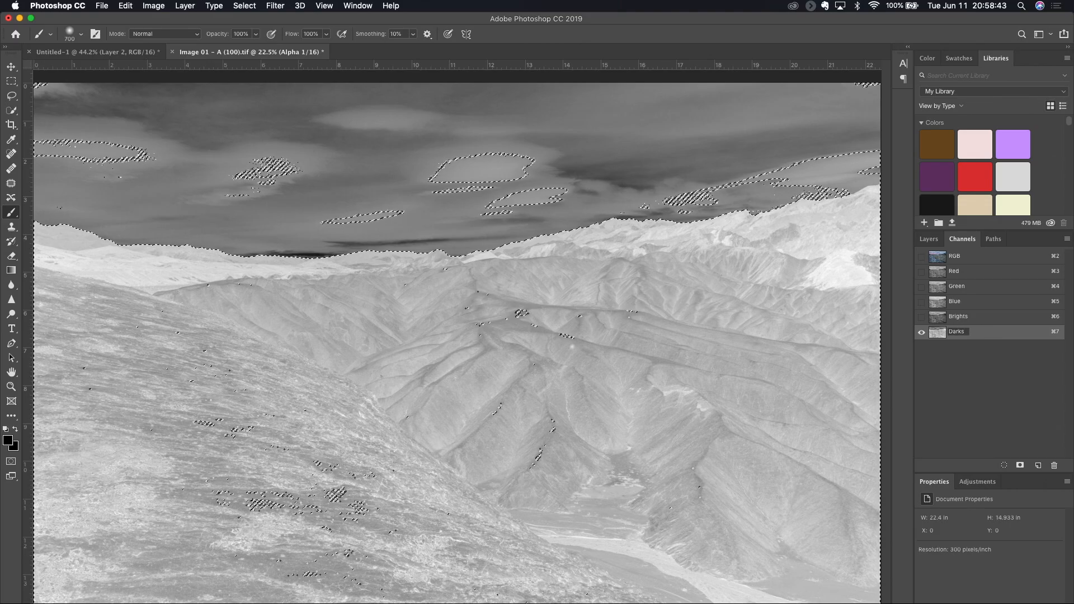
key("Return")
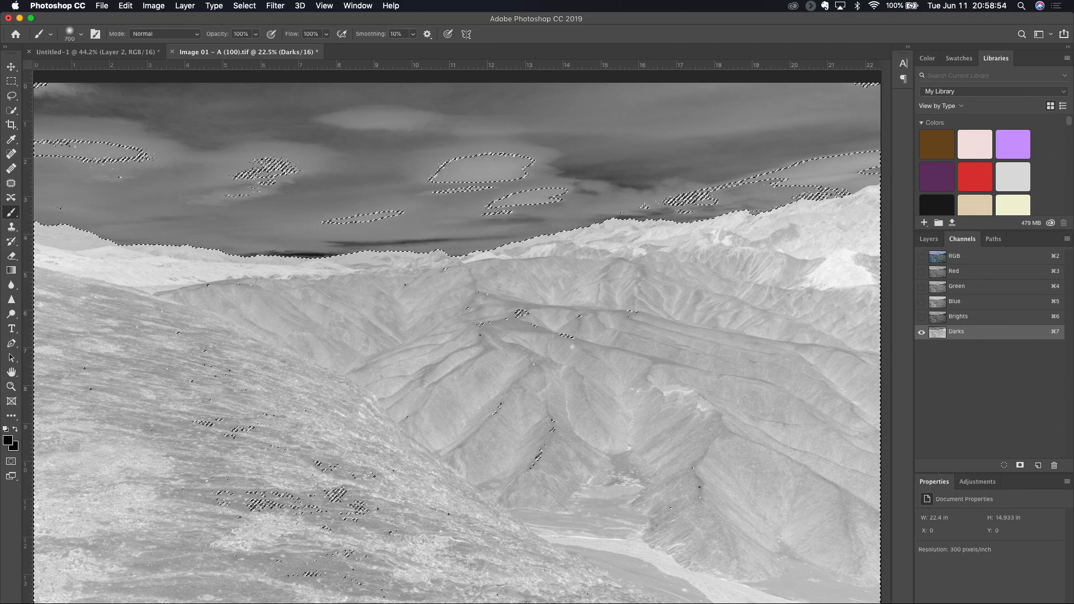
left_click(1009, 257)
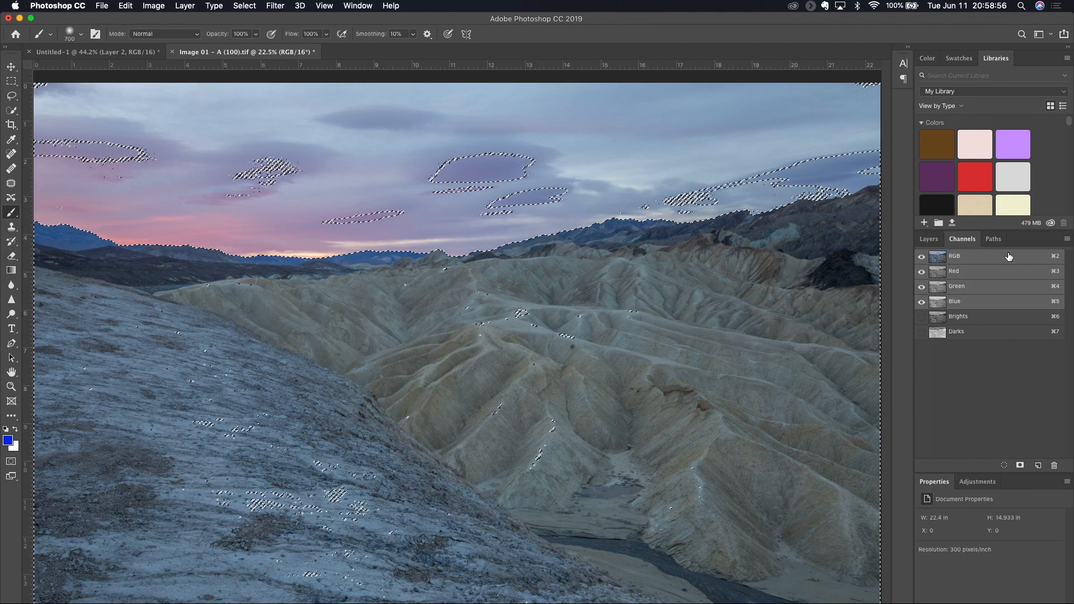
Try the brightness of a Brightness/Contrast adjustment layer masked by the darks selection, and delete the layer
left_click(931, 242)
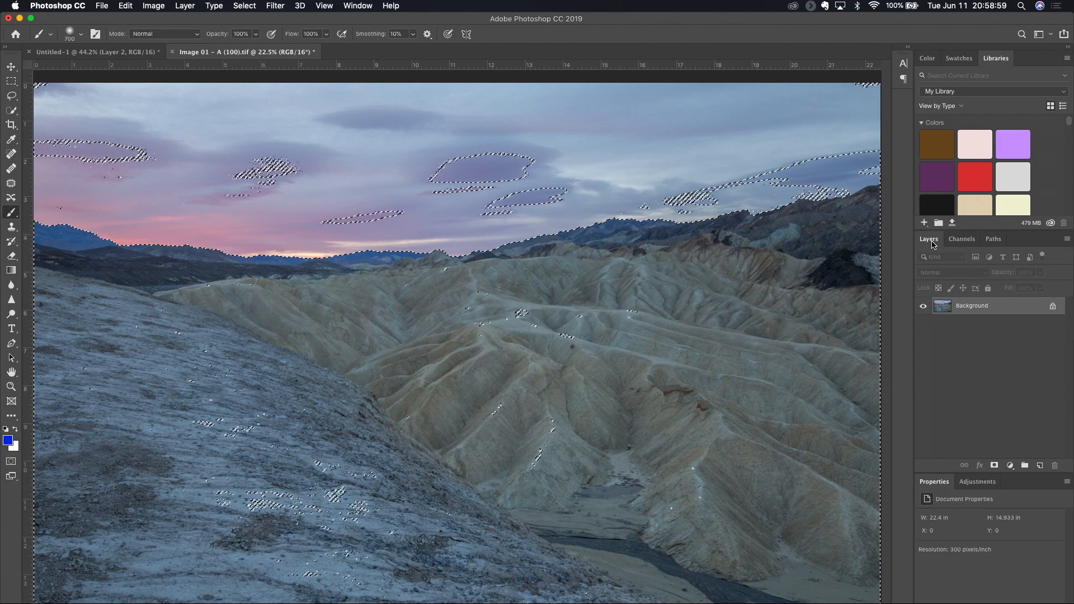
left_click(1010, 466)
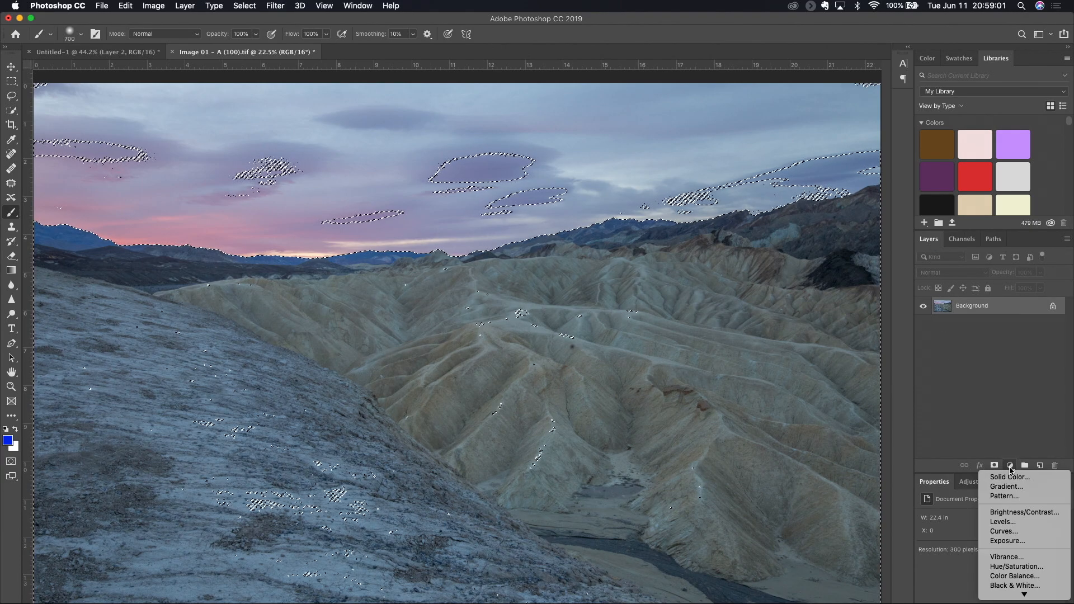
left_click(1020, 512)
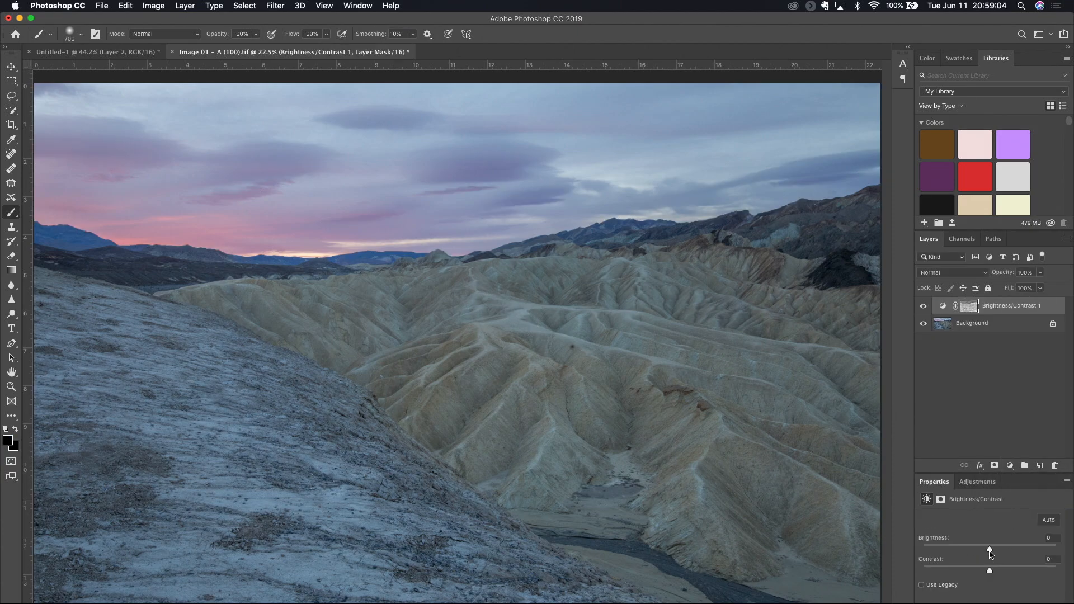
mouse_move(989, 549)
left_mouse_down()
mouse_move(944, 553)
mouse_move(1021, 553)
mouse_move(957, 552)
mouse_move(1020, 553)
mouse_move(973, 551)
mouse_move(989, 551)
left_mouse_up()
left_click_drag(1018, 311, 1056, 465)
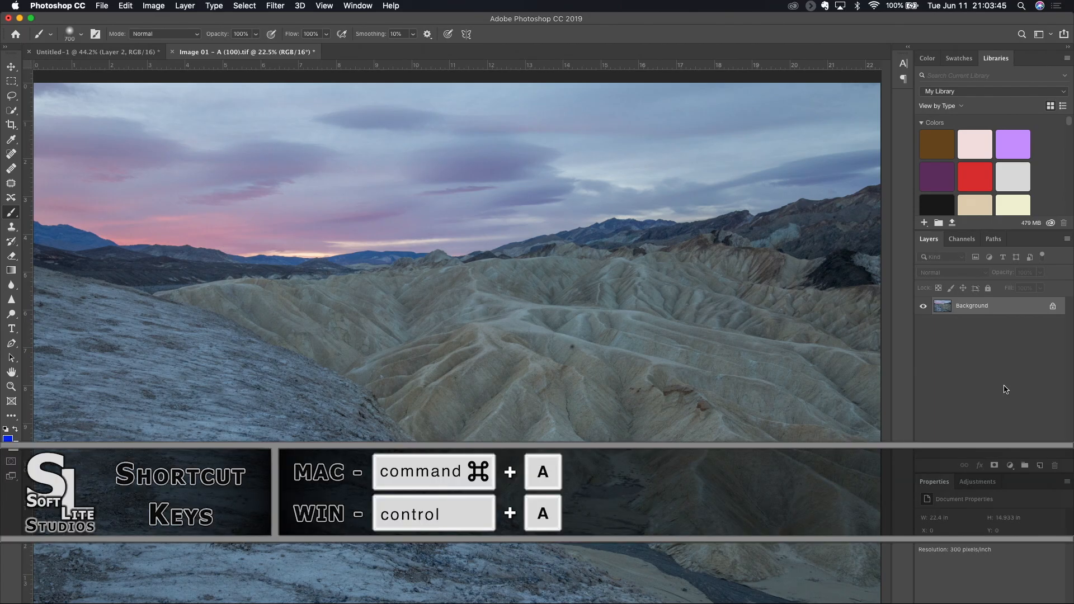
Select the whole image, and subtract the Brights and Darks channels from the selection to isolate the midtones
key("super+a")
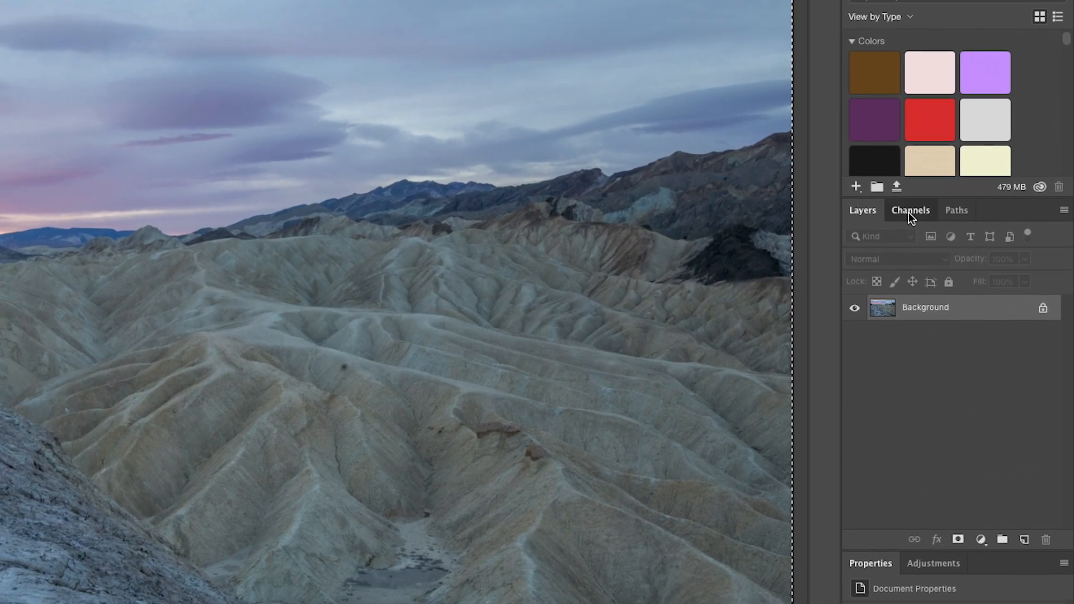
left_click(909, 212)
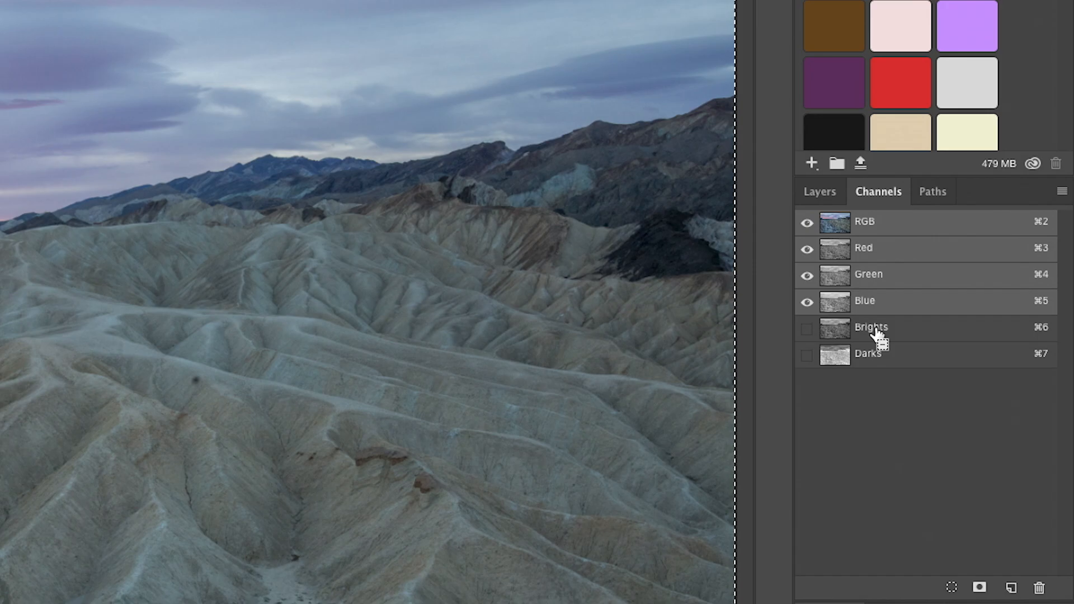
left_click(876, 334, "super")
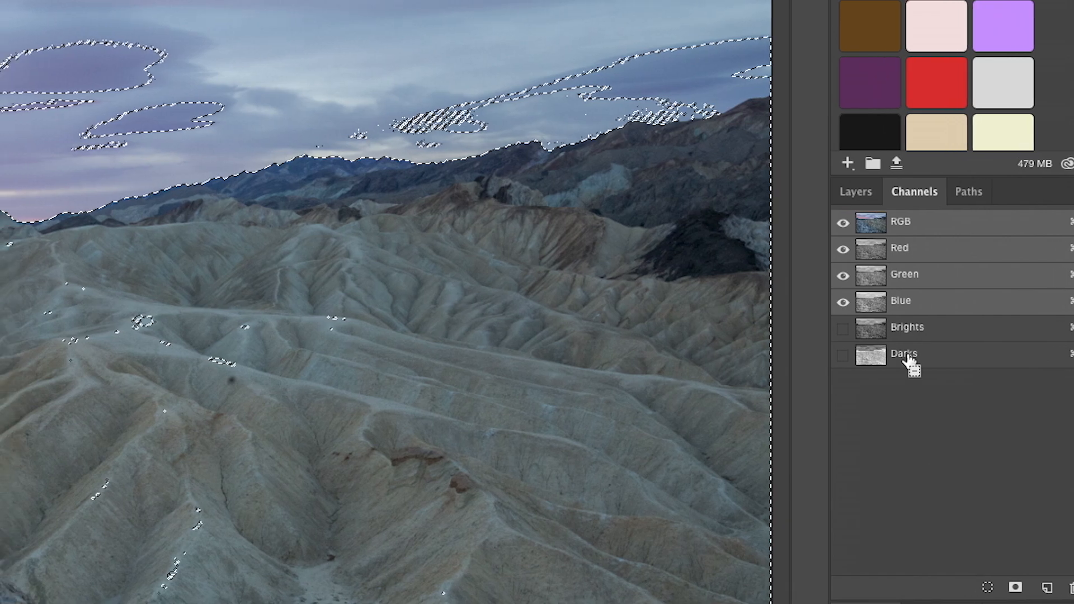
left_click(872, 355, "super")
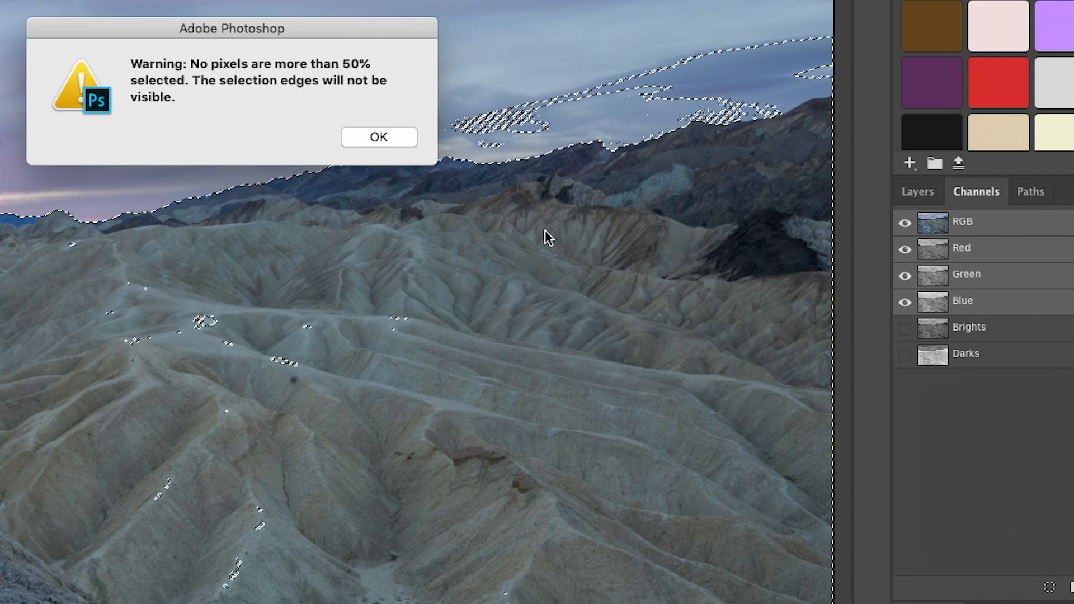
left_click(407, 139)
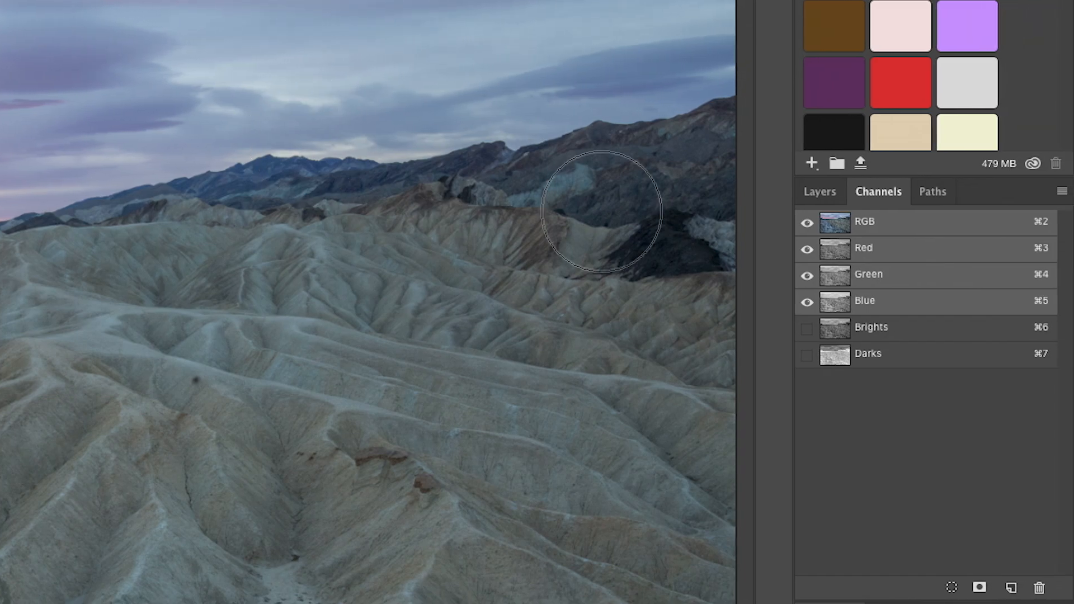
Save the remaining selection as a channel named Midtones, and return to the RGB composite view
left_click(978, 587)
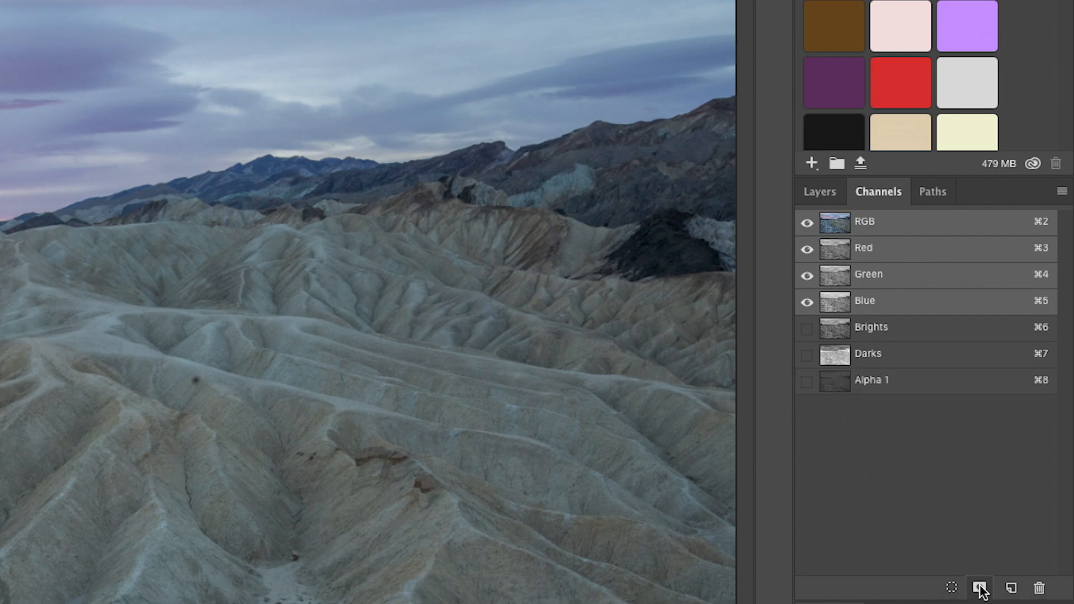
double_click(872, 381)
type("Midtones")
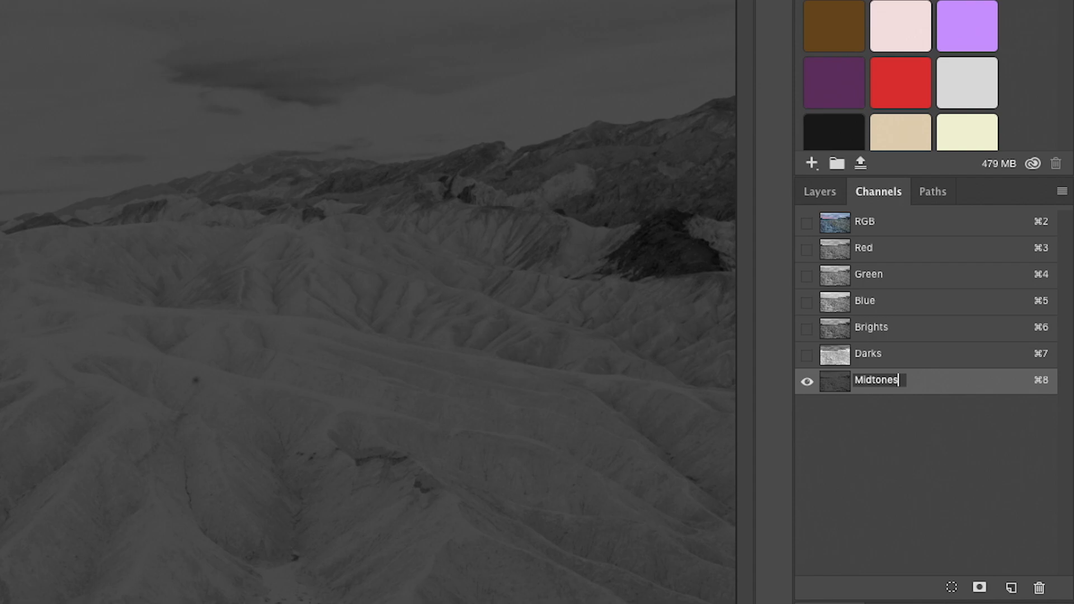
key("Return")
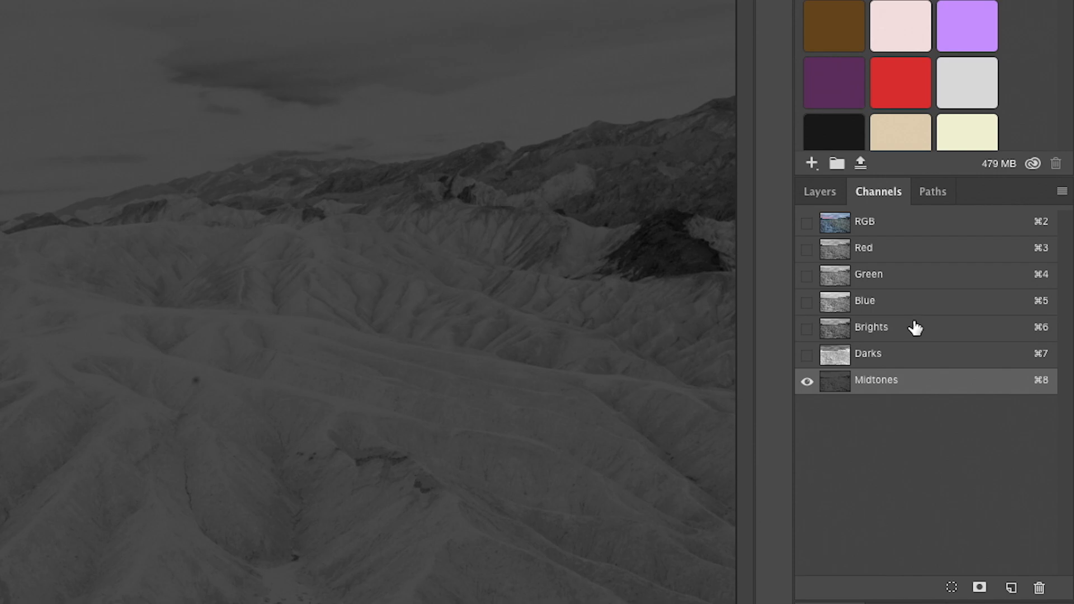
left_click(883, 229)
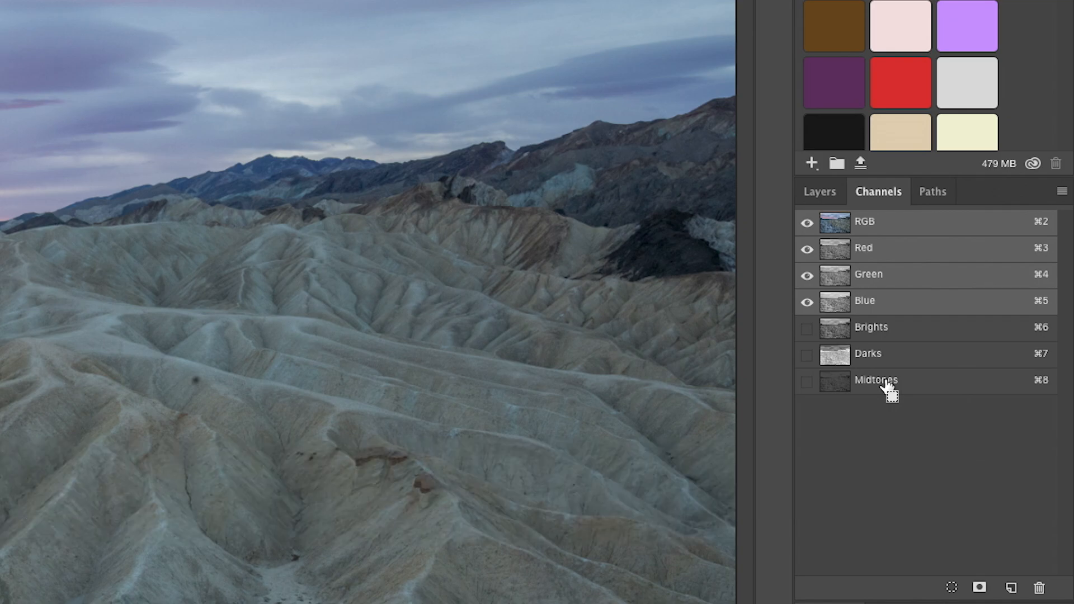
Add a Brightness/Contrast adjustment layer masked by the selection loaded from the Midtones channel, and raise its brightness to 62
left_click(886, 383, "super")
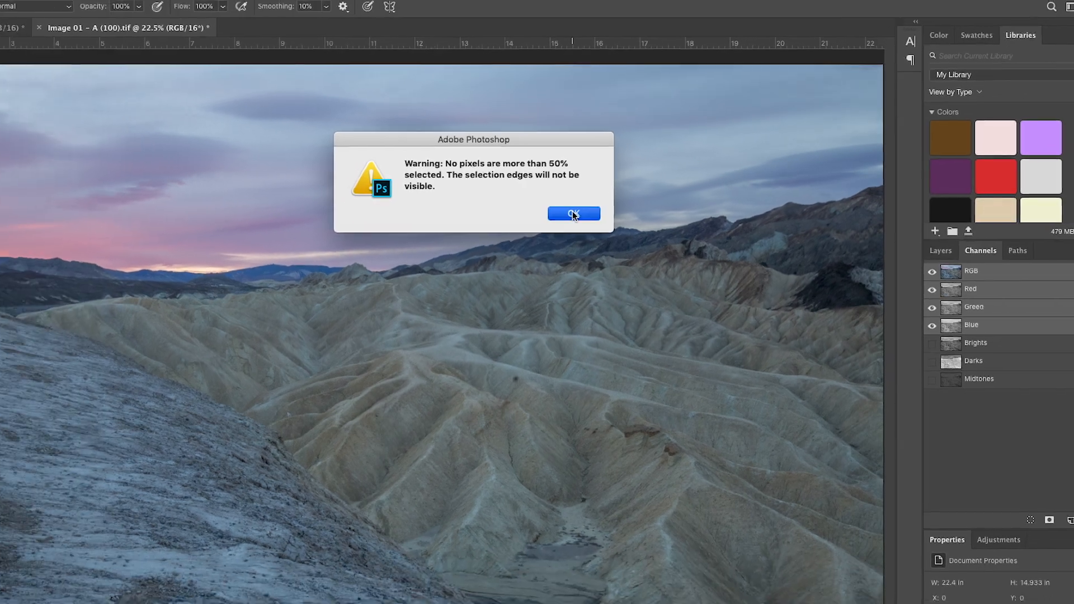
left_click(571, 214)
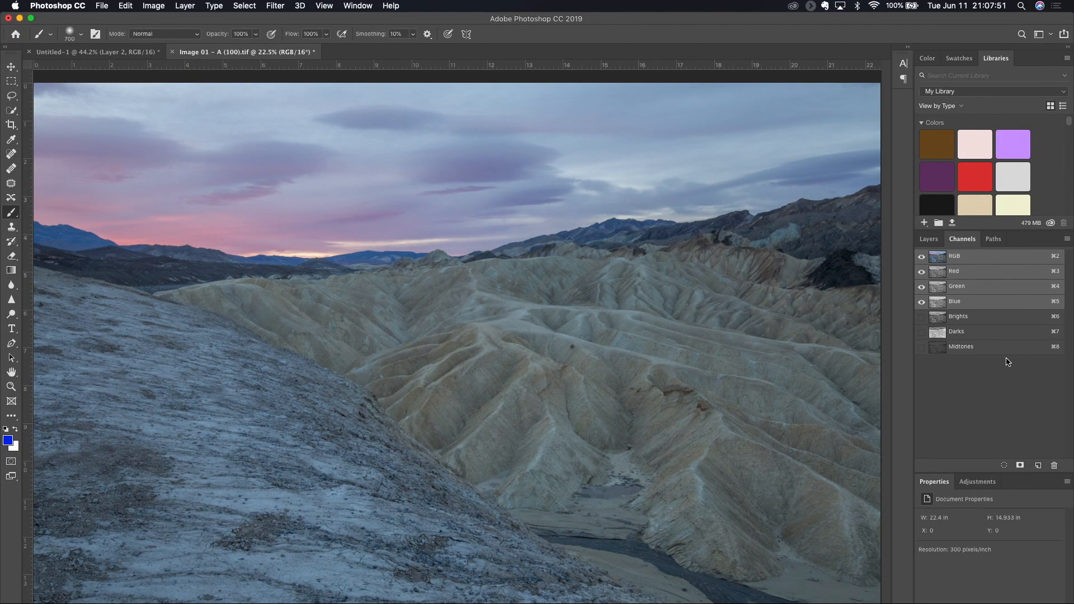
left_click(924, 241)
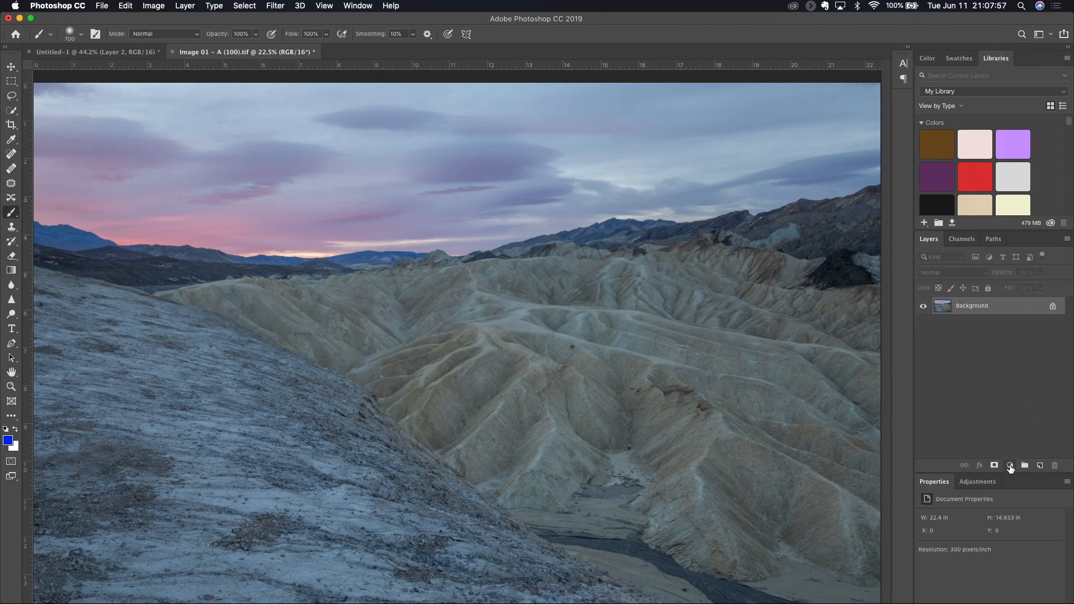
left_click(1010, 466)
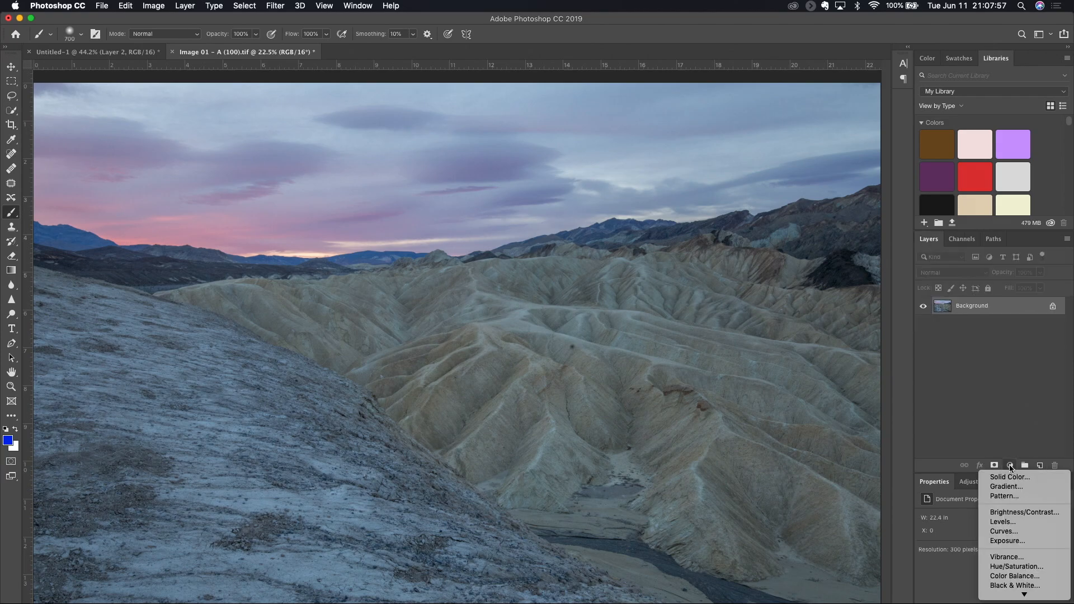
left_click(1015, 514)
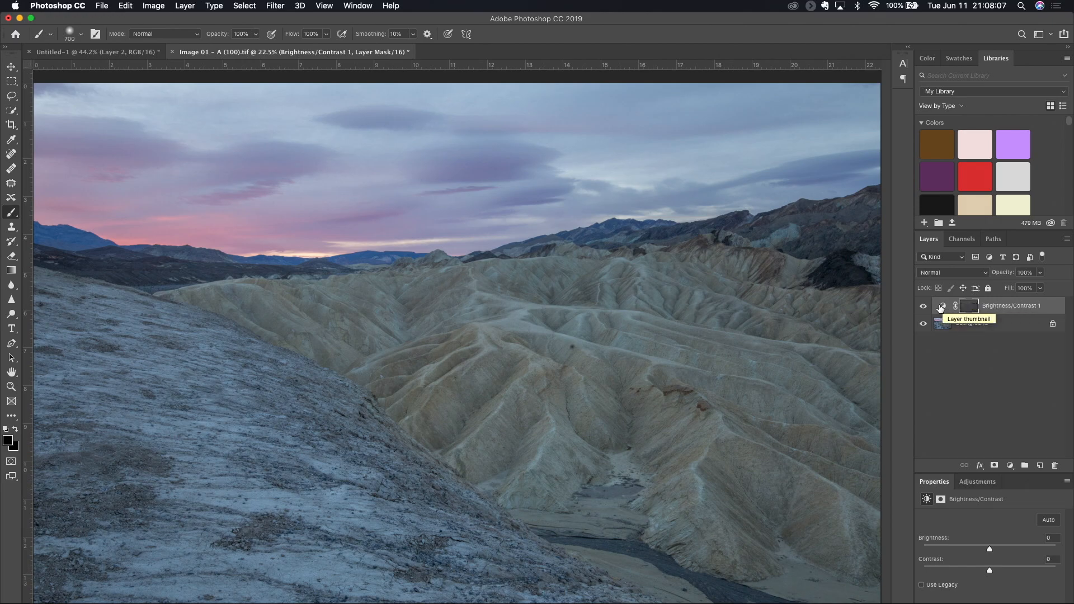
left_click_drag(989, 549, 1017, 552)
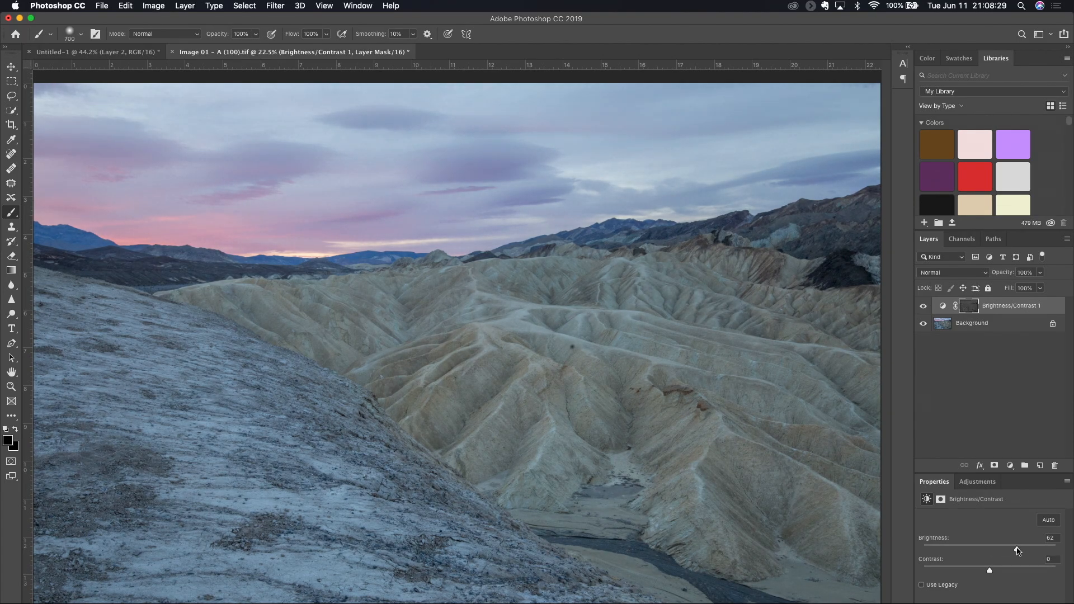